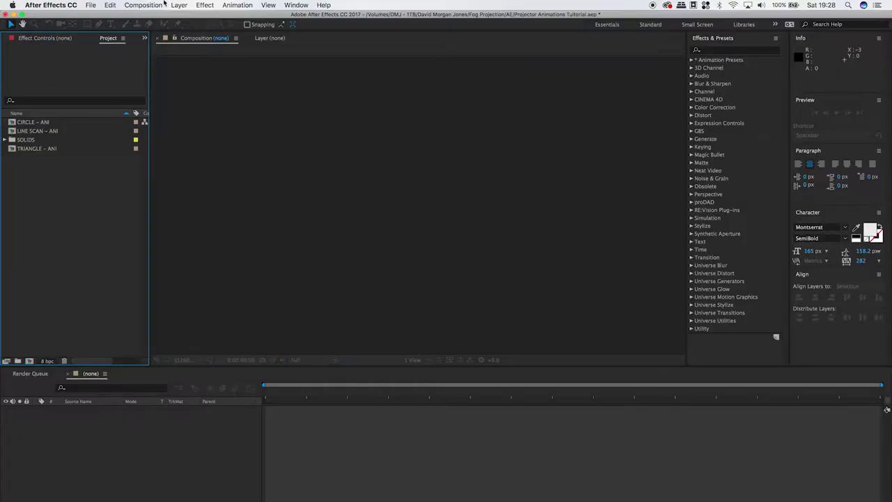
# Start a new composition named Line - Animation at 25 fps with a 0:00:30:00 duration
pyautogui.click(151, 4)
pyautogui.click(148, 15)
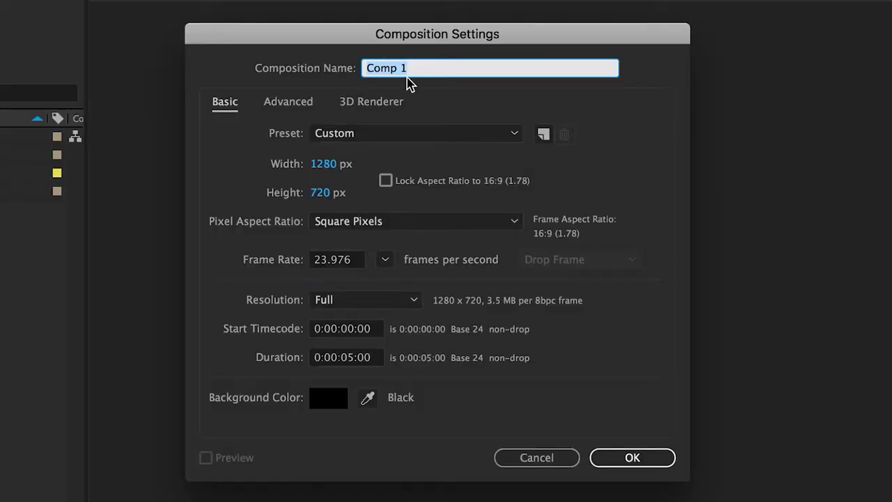
pyautogui.write('Line – Animation')
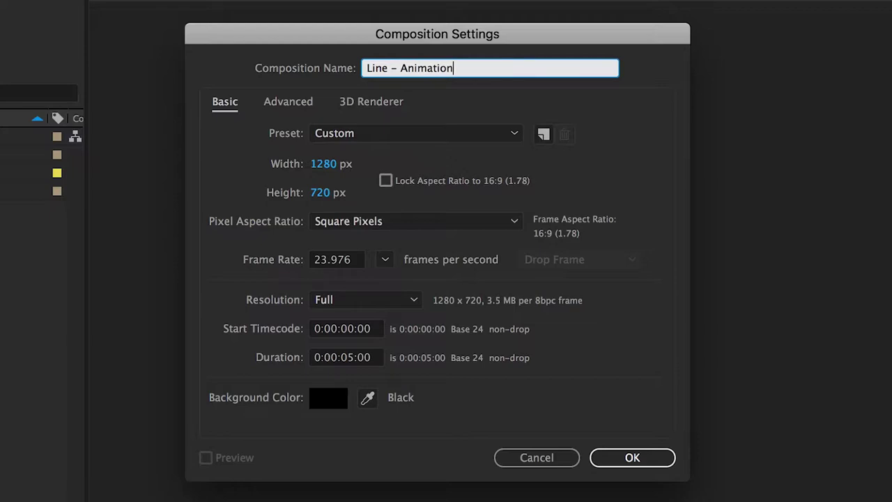
pyautogui.click(388, 261)
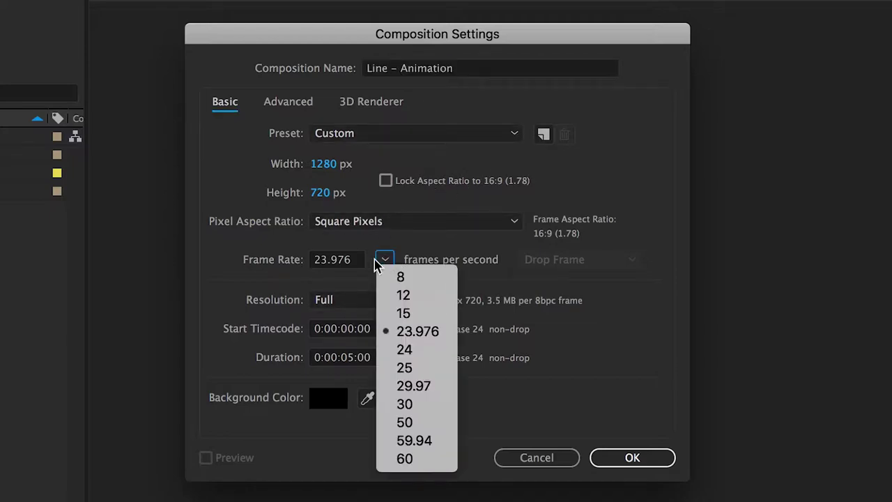
pyautogui.click(426, 370)
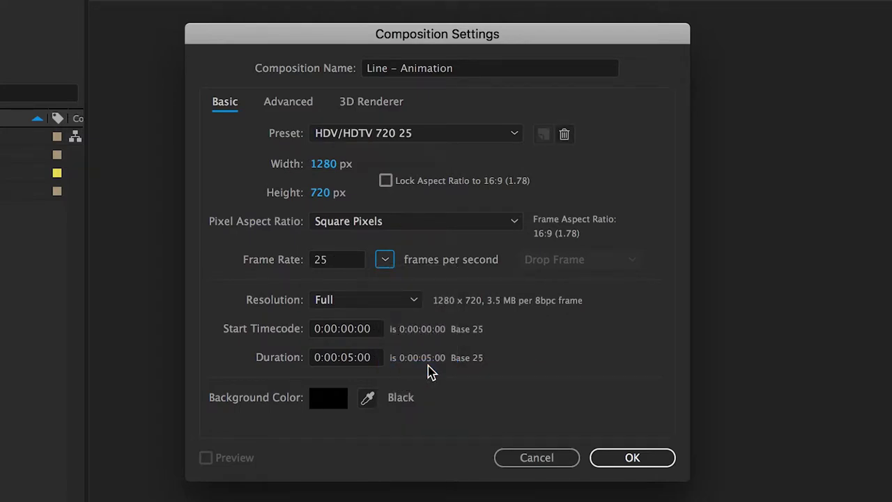
pyautogui.click(349, 358)
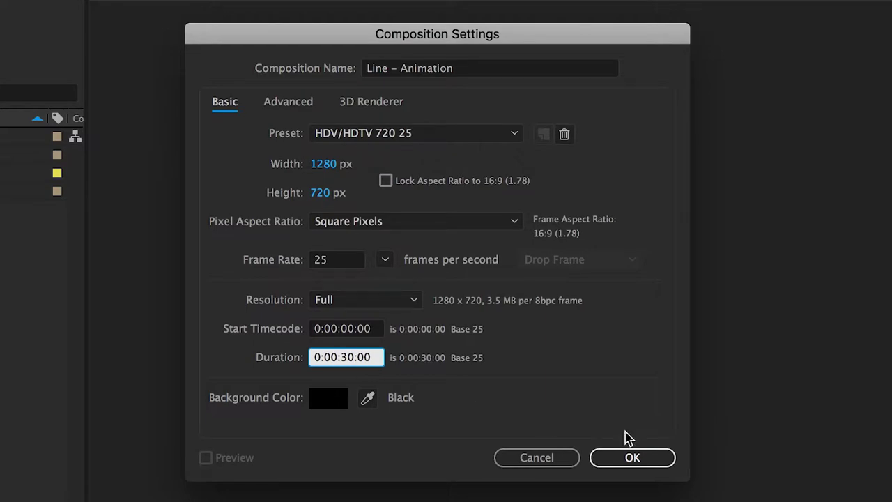
# Confirm the Line - Animation comp and add a black full-frame solid layer named BG
pyautogui.click(636, 453)
pyautogui.click(363, 10)
pyautogui.moveTo(521, 45)
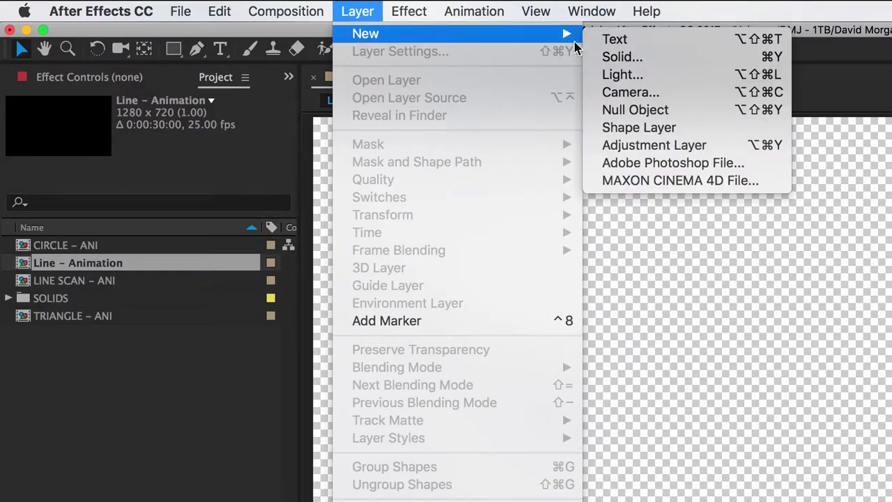
pyautogui.click(621, 57)
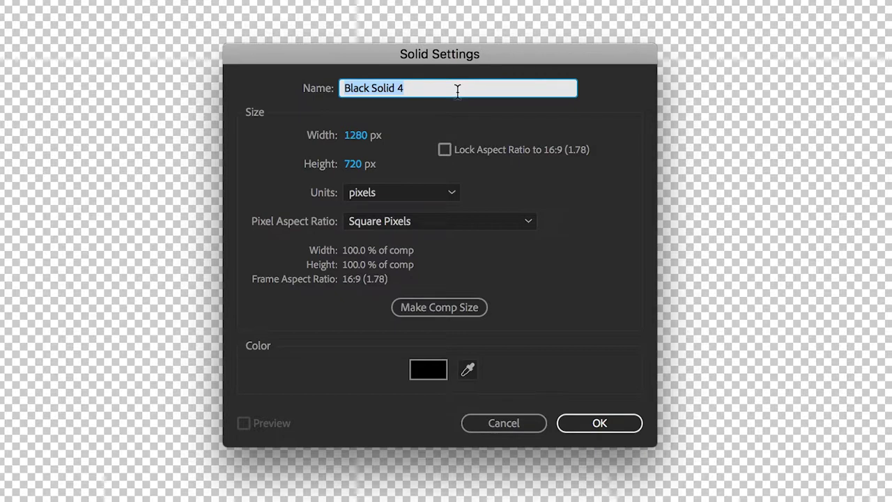
pyautogui.write('BG')
pyautogui.click(585, 418)
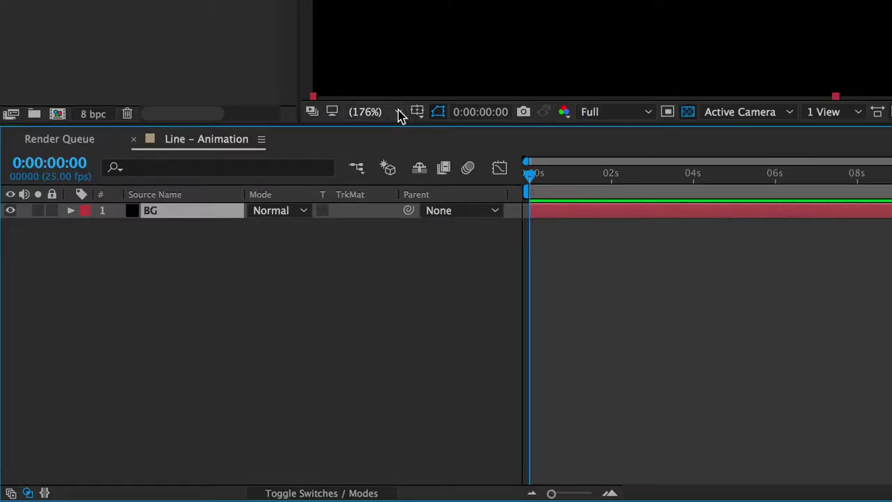
# Zoom the viewer to 50% and draw a tall rectangle over the black solid
pyautogui.click(201, 361)
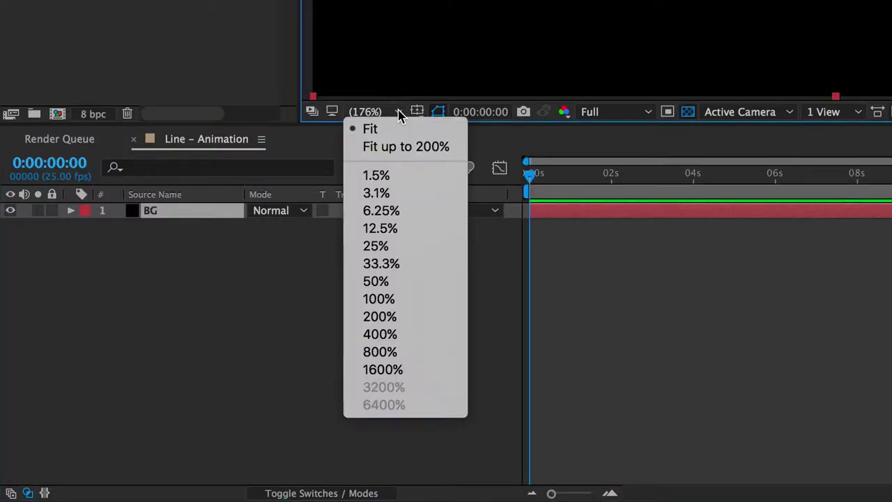
pyautogui.click(400, 286)
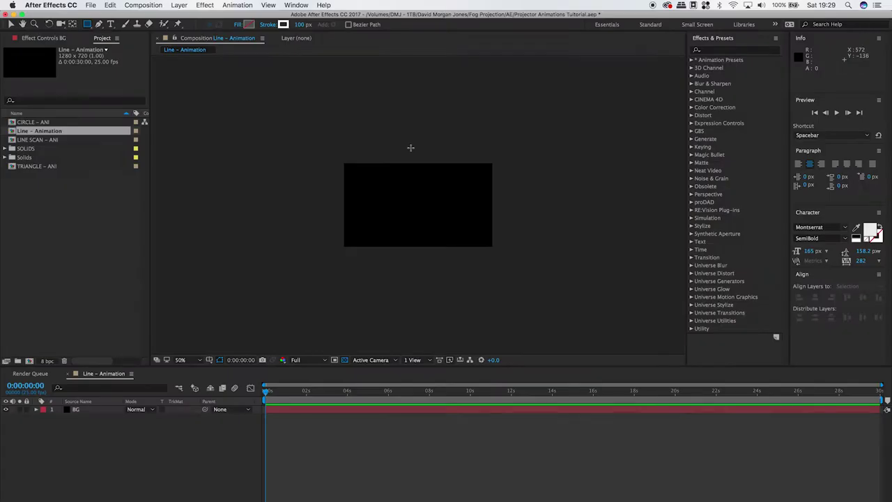
pyautogui.moveTo(413, 150); pyautogui.dragTo(413, 307)
# Give the rectangle a 40 px stroke width and rotate it 61°
pyautogui.click(37, 410)
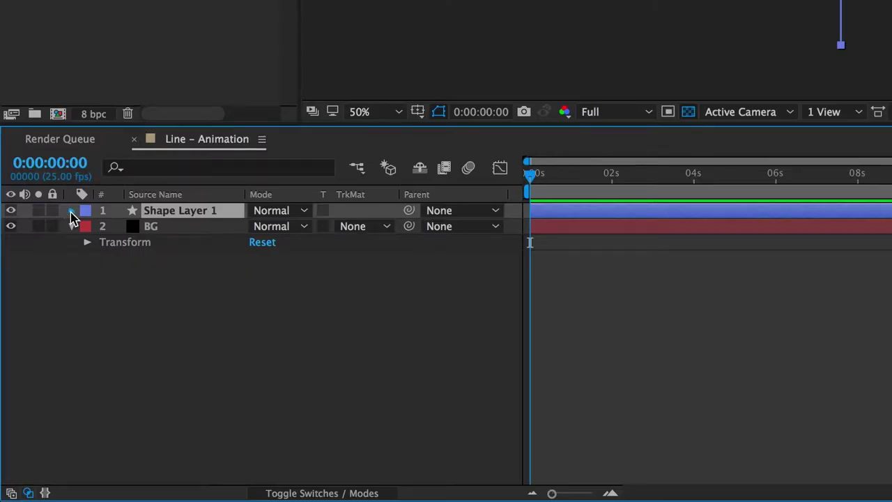
pyautogui.click(71, 212)
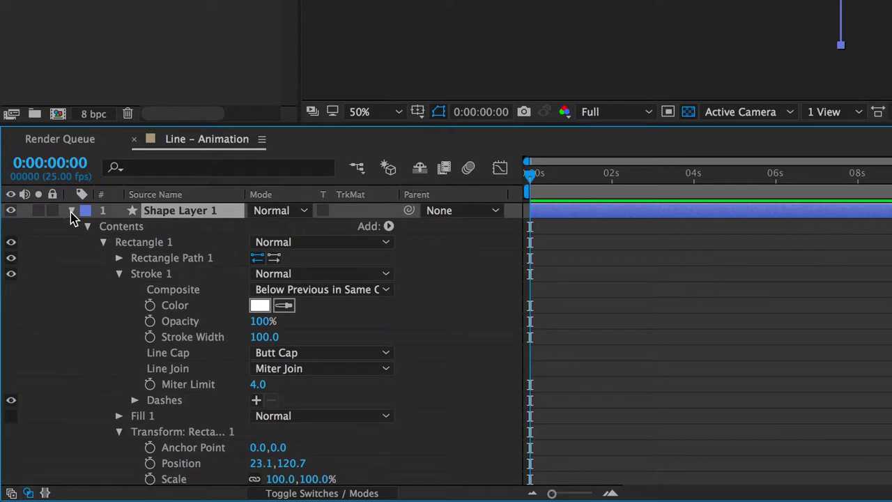
pyautogui.click(264, 337)
pyautogui.write('40')
pyautogui.press('Return')
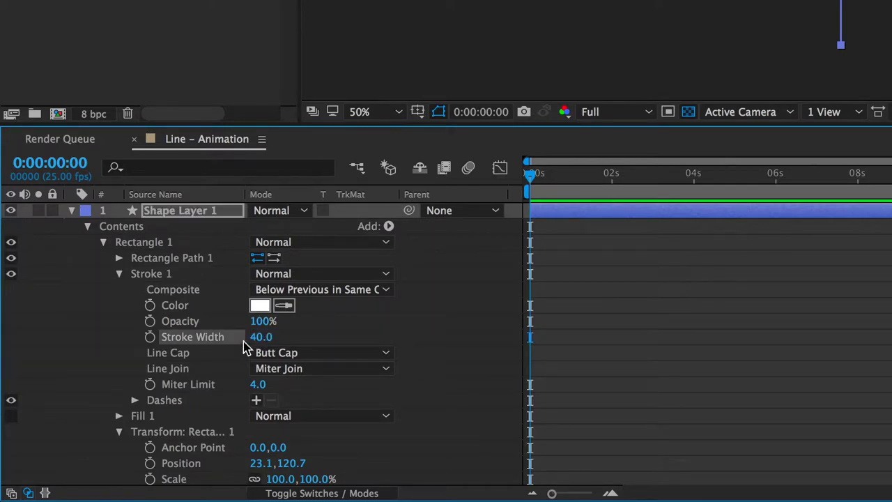
pyautogui.scroll(-3, 90, 348)
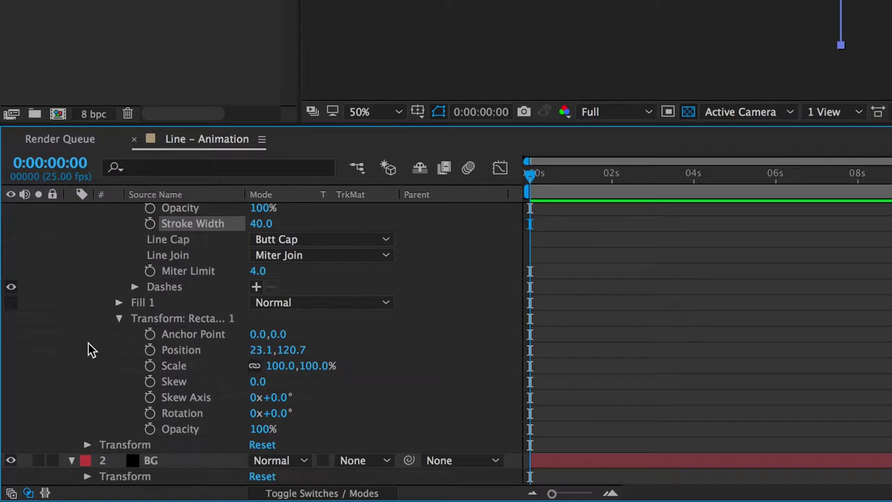
pyautogui.click(274, 414)
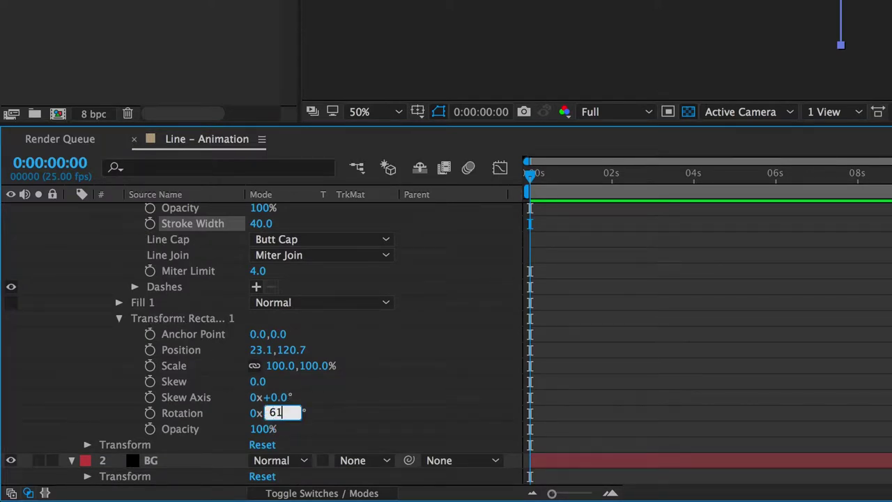
pyautogui.press('Return')
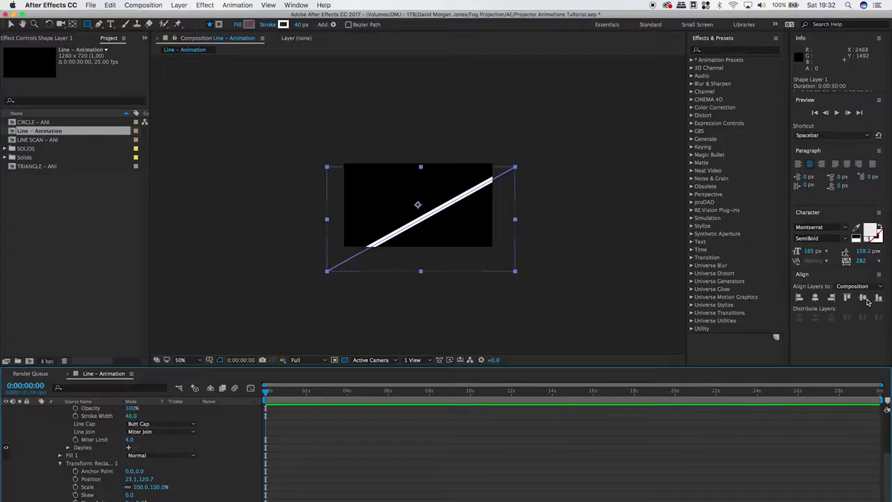
# Centre the line layer in the comp with Align, fit the viewer, and adjust the centre path point
pyautogui.click(878, 299)
pyautogui.click(200, 361)
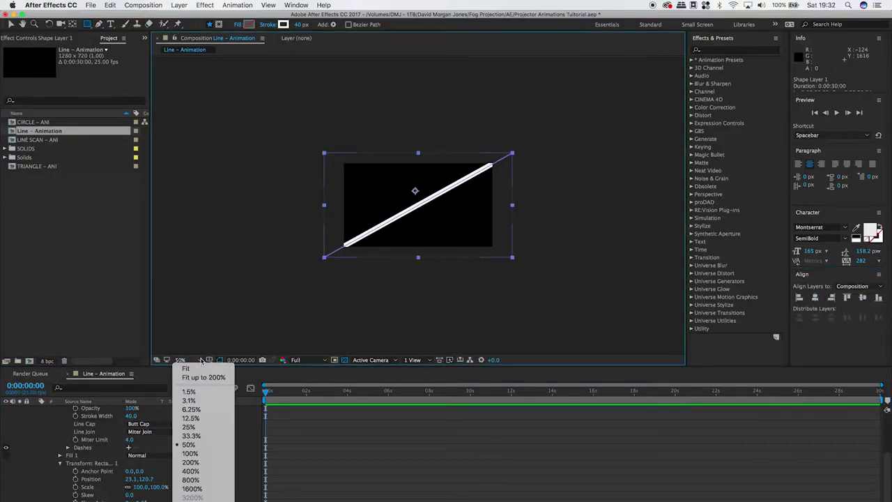
pyautogui.click(204, 377)
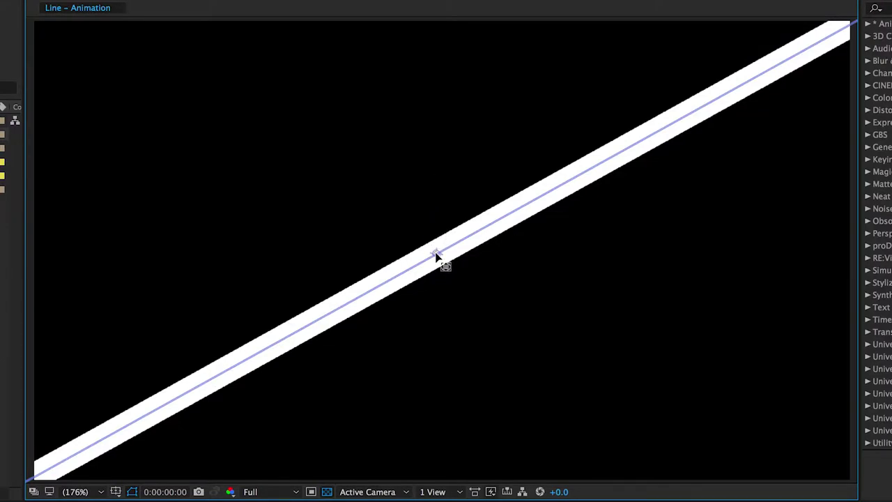
pyautogui.click(442, 251)
pyautogui.moveTo(444, 252); pyautogui.dragTo(441, 250)
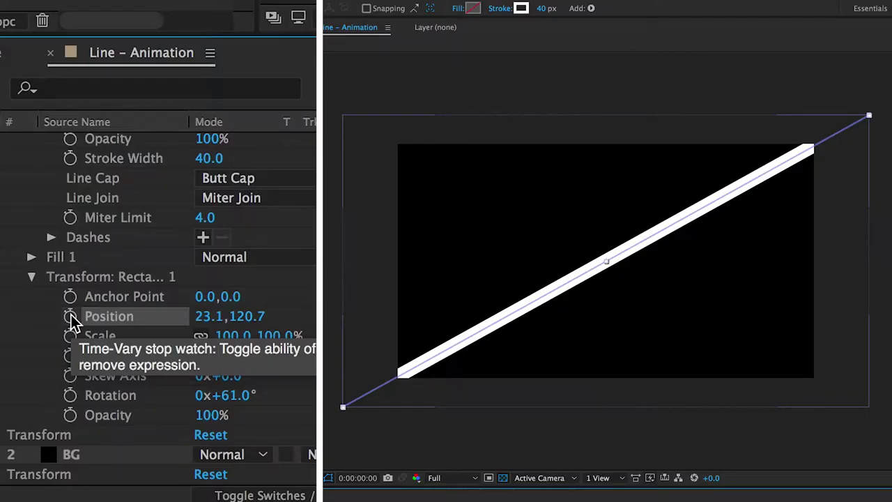
# Set a starting Position keyframe for the line at 700,510
pyautogui.click(72, 317)
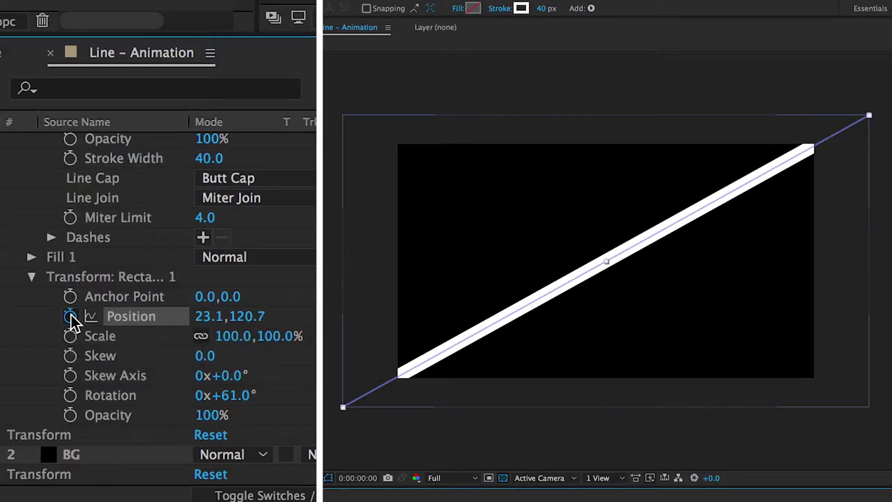
pyautogui.click(217, 317)
pyautogui.write('700')
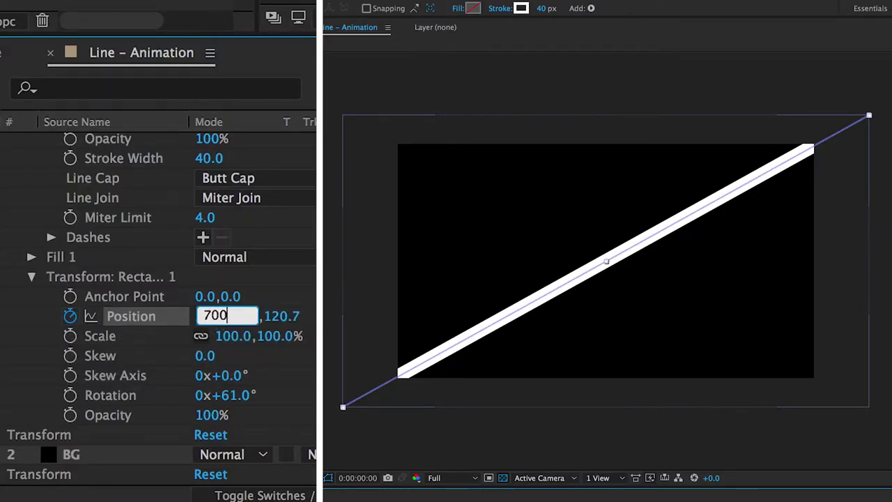
pyautogui.press('Return')
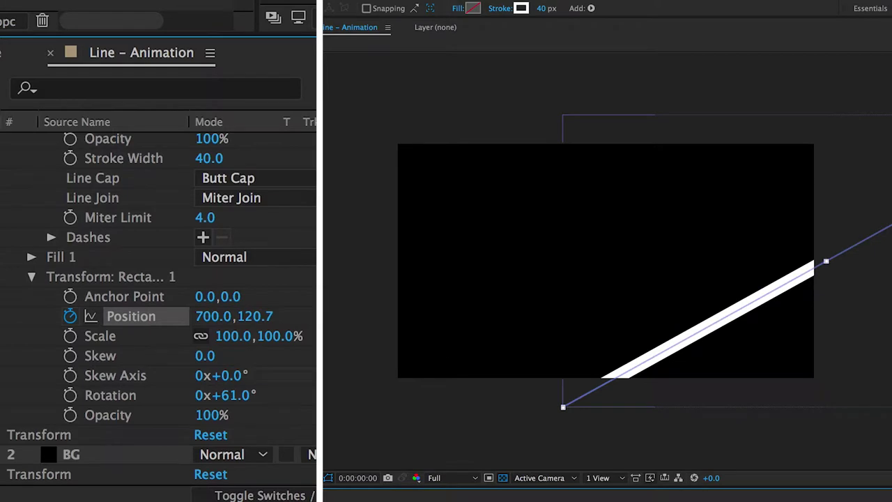
pyautogui.click(263, 318)
pyautogui.write('510')
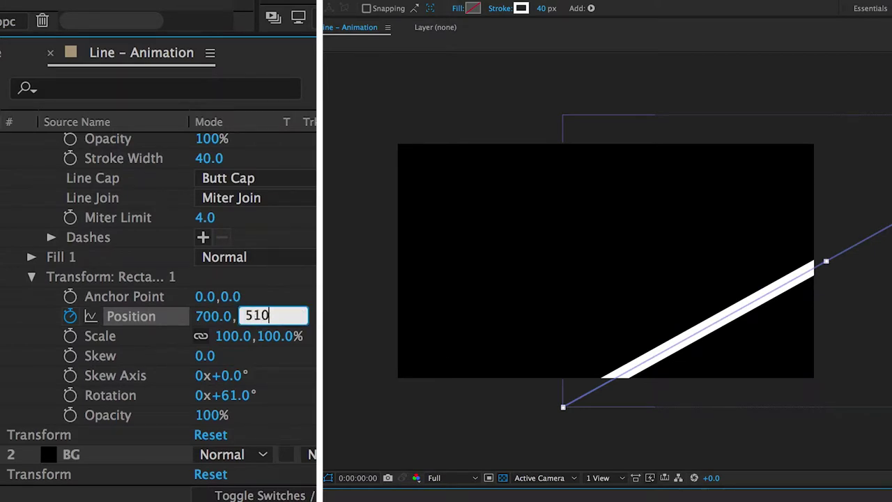
pyautogui.press('Return')
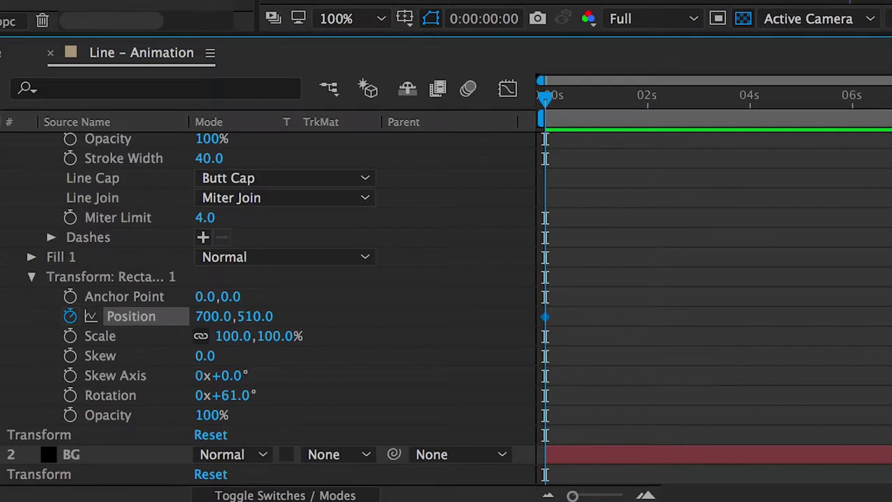
# At the 6-second mark, set the line's Position to -650,-270
pyautogui.click(853, 95)
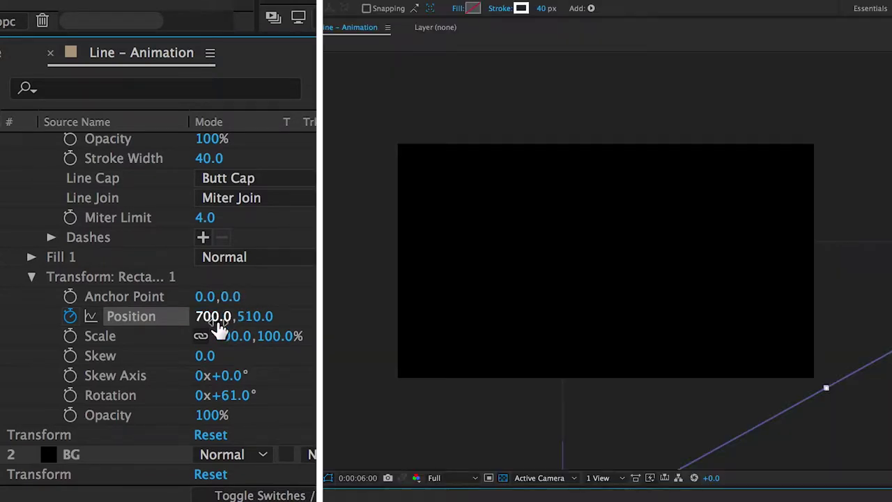
pyautogui.click(216, 317)
pyautogui.write('-')
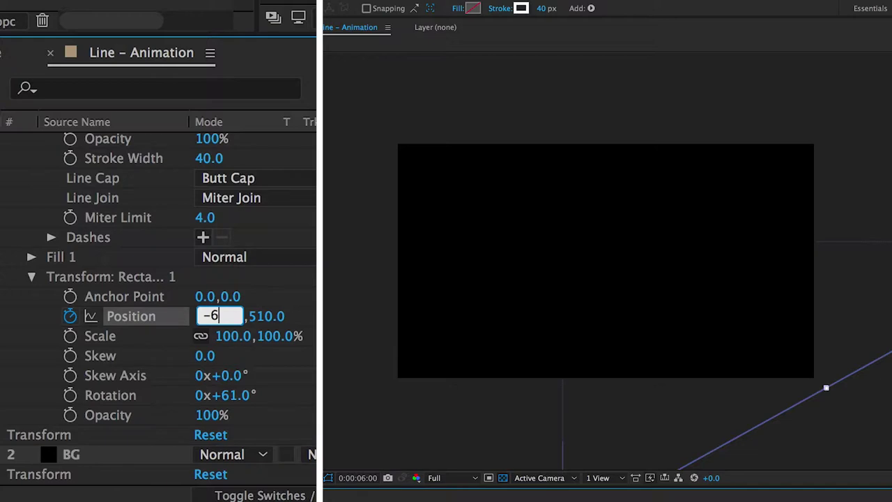
pyautogui.write('650')
pyautogui.press('Return')
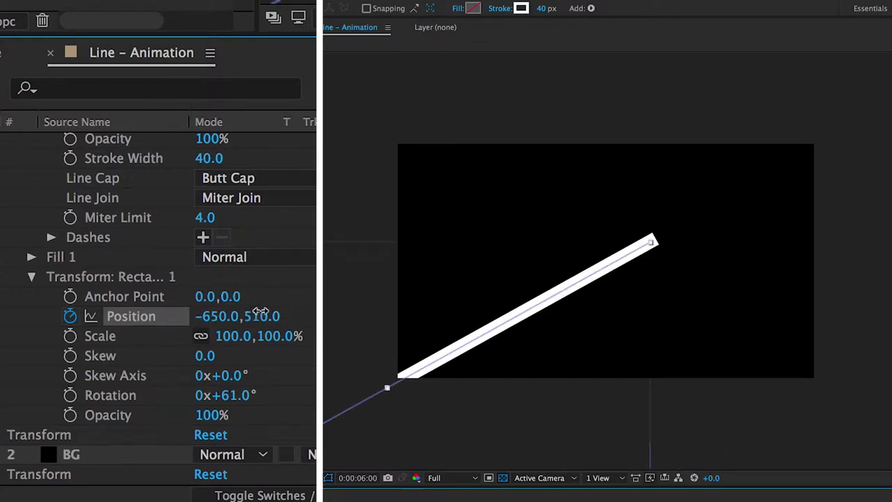
pyautogui.click(264, 315)
pyautogui.write('-270')
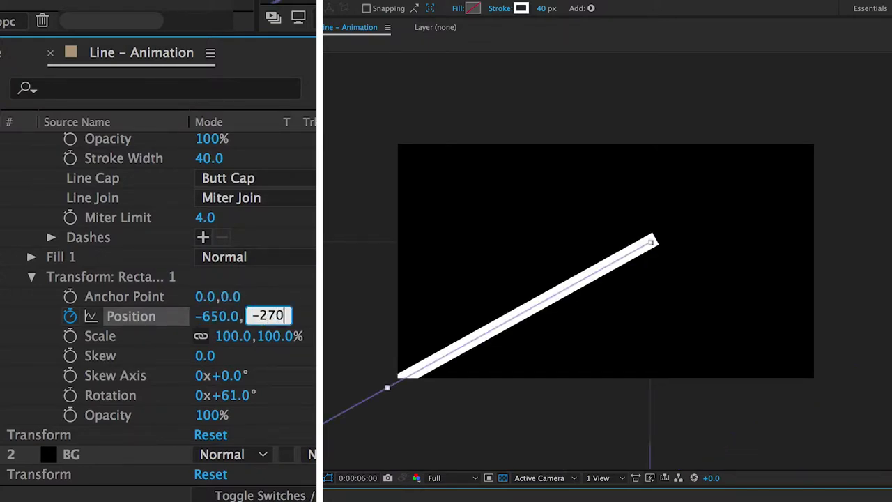
pyautogui.press('Return')
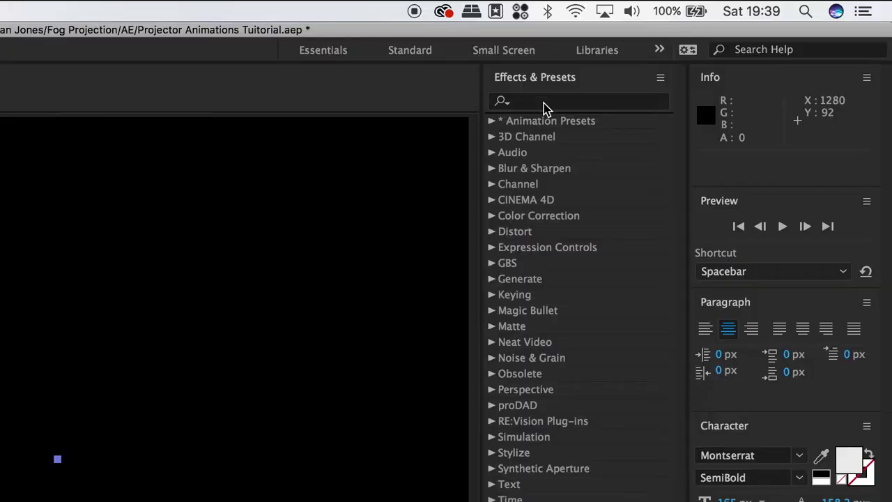
# Apply the Echo effect from Effects & Presets to Shape Layer 1
pyautogui.click(718, 51)
pyautogui.write('echo')
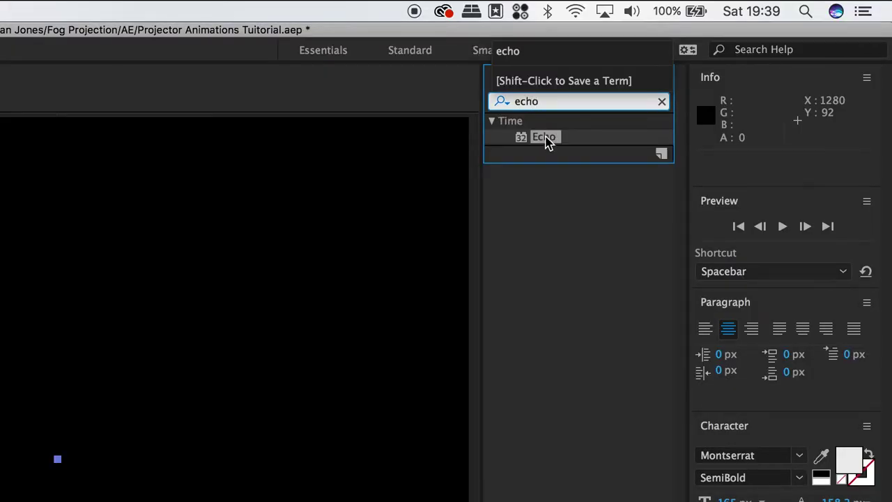
pyautogui.moveTo(547, 139); pyautogui.dragTo(0, 501)
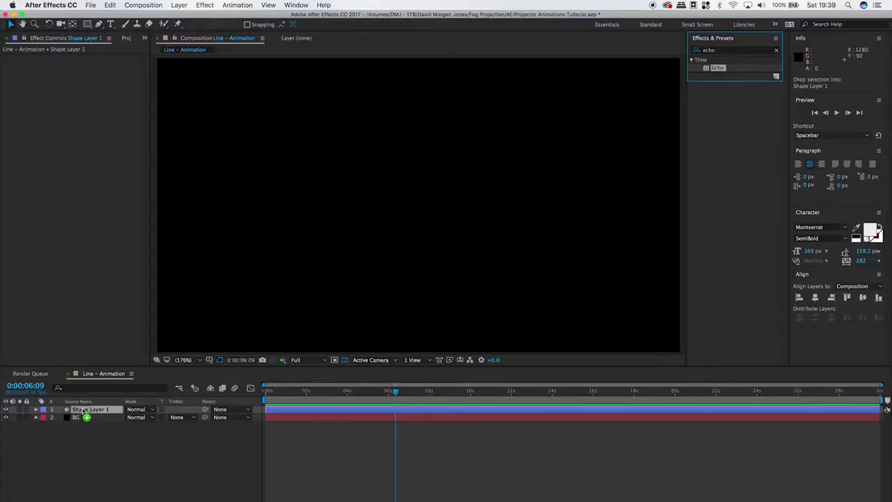
pyautogui.moveTo(85, 416); pyautogui.dragTo(84, 412)
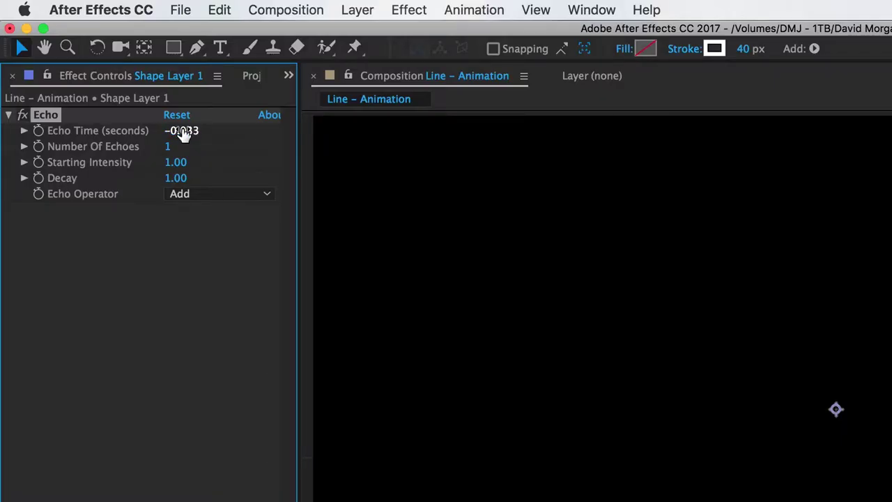
# Set Echo Time to -1 and Number Of Echoes to 50, then preview
pyautogui.click(185, 132)
pyautogui.write('-1')
pyautogui.press('Return')
pyautogui.click(168, 147)
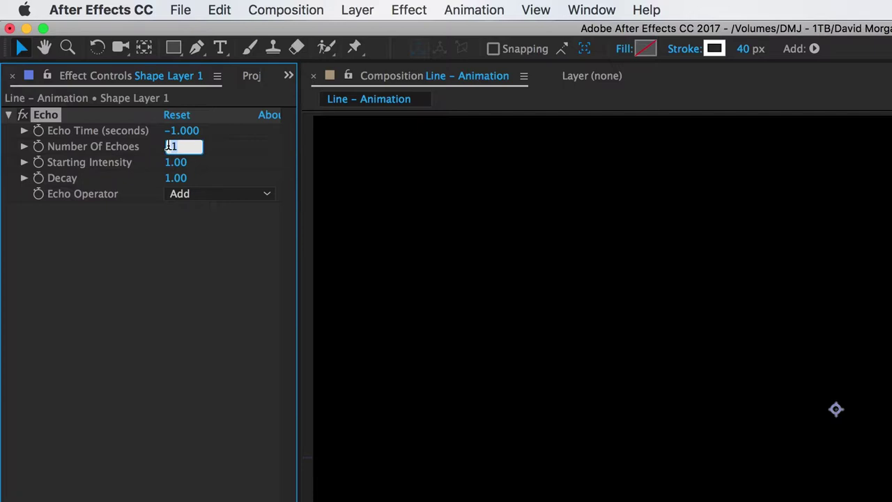
pyautogui.write('50')
pyautogui.press('Return')
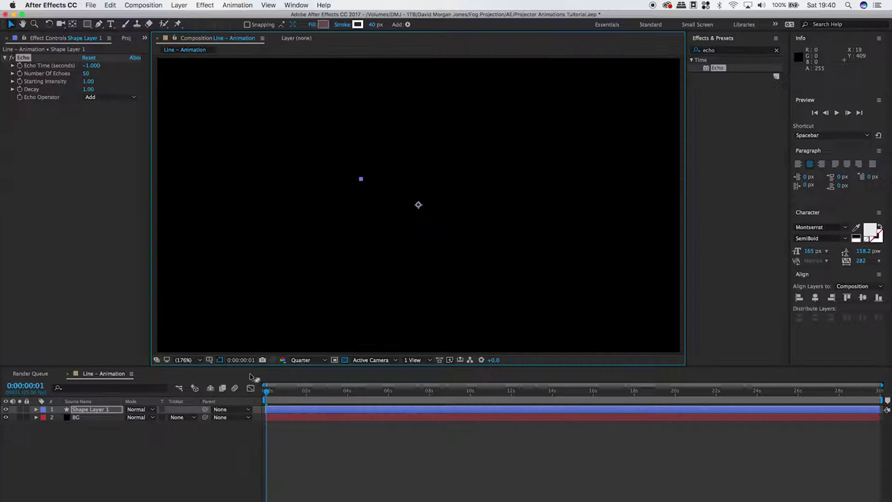
pyautogui.press('space')
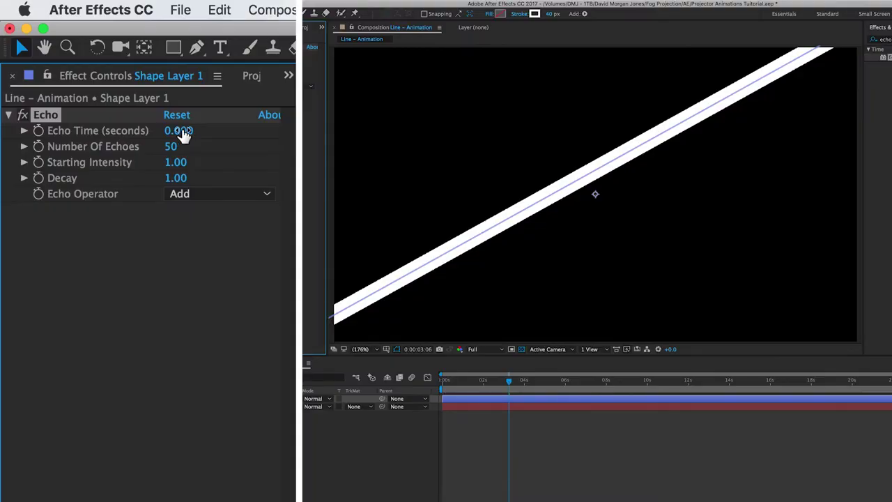
# Try echo times -0.4 and -0.3, settle on -0.5 seconds, and preview the stripes
pyautogui.click(182, 135)
pyautogui.press('Return')
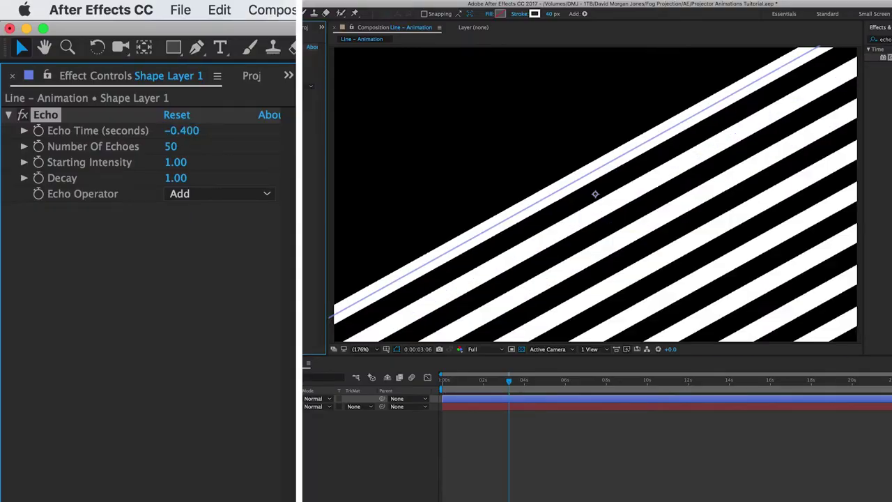
pyautogui.click(183, 135)
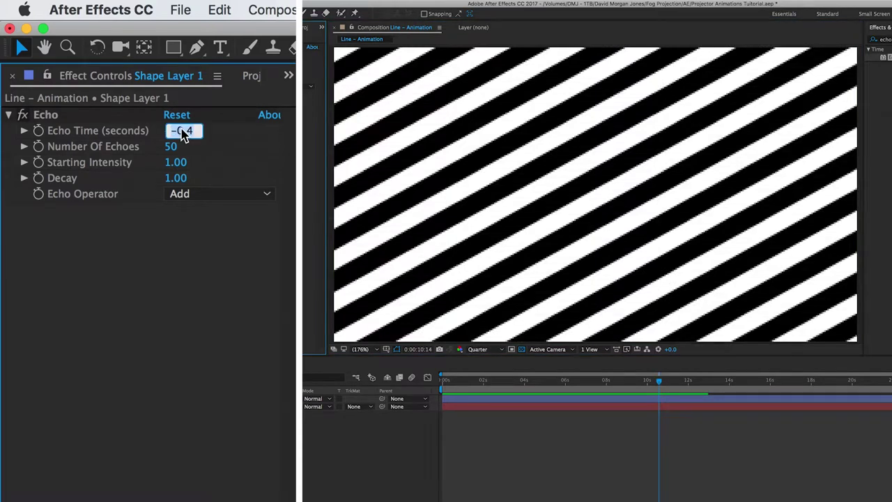
pyautogui.write('-0.3')
pyautogui.press('Return')
pyautogui.click(178, 133)
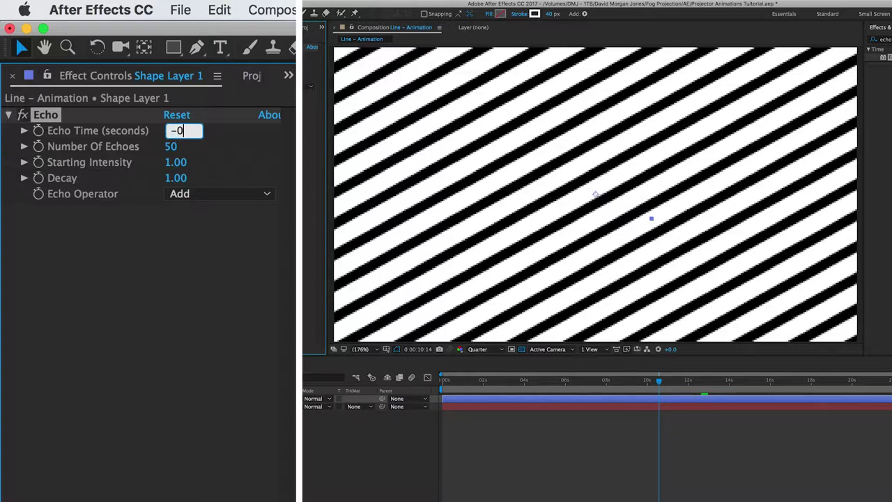
pyautogui.write('-0.5')
pyautogui.press('Return')
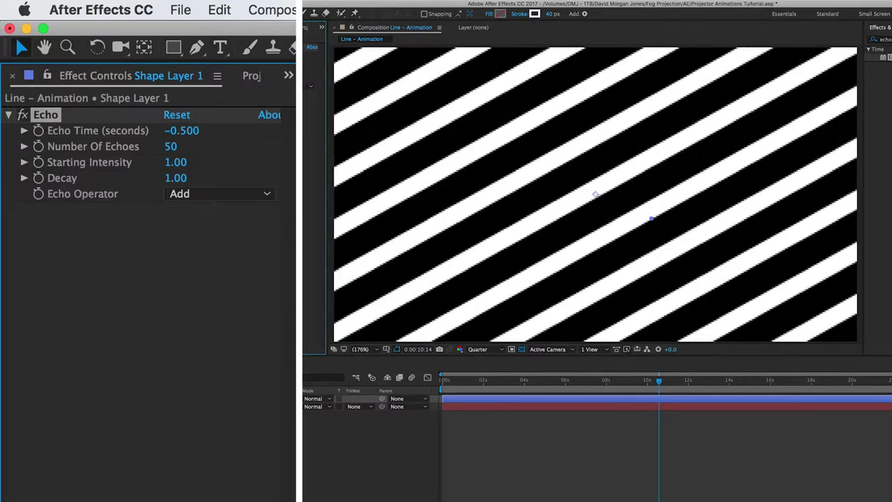
pyautogui.press('space')
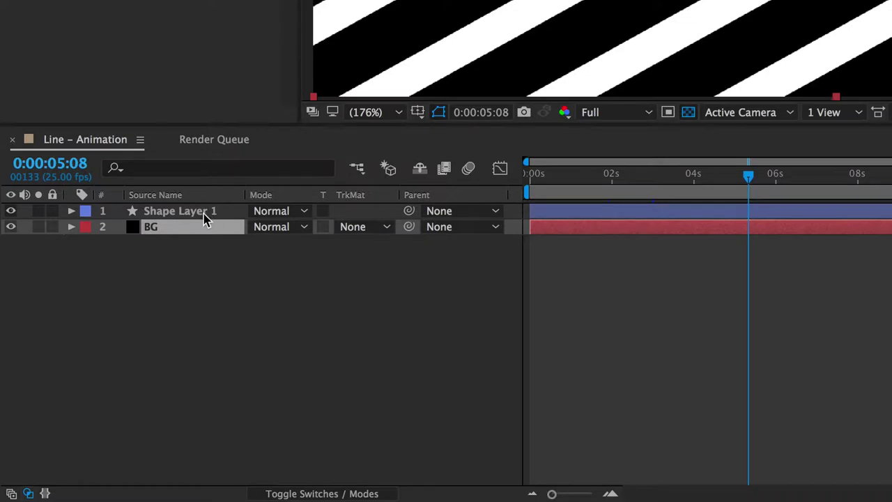
# Show the layer switch columns and enable Motion Blur on Shape Layer 1
pyautogui.click(197, 230)
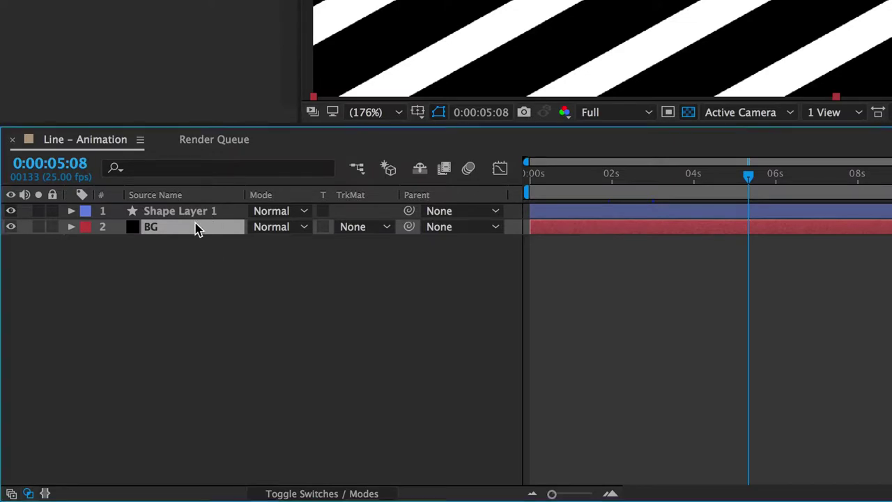
pyautogui.click(303, 493)
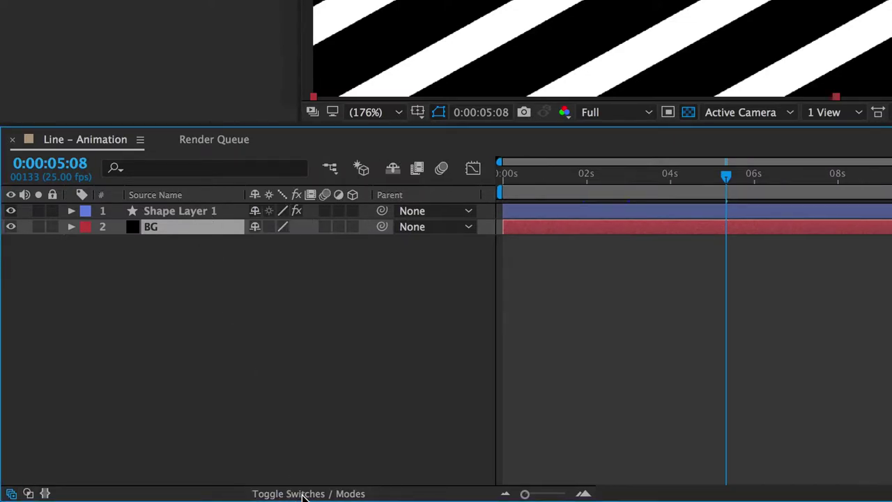
pyautogui.click(326, 211)
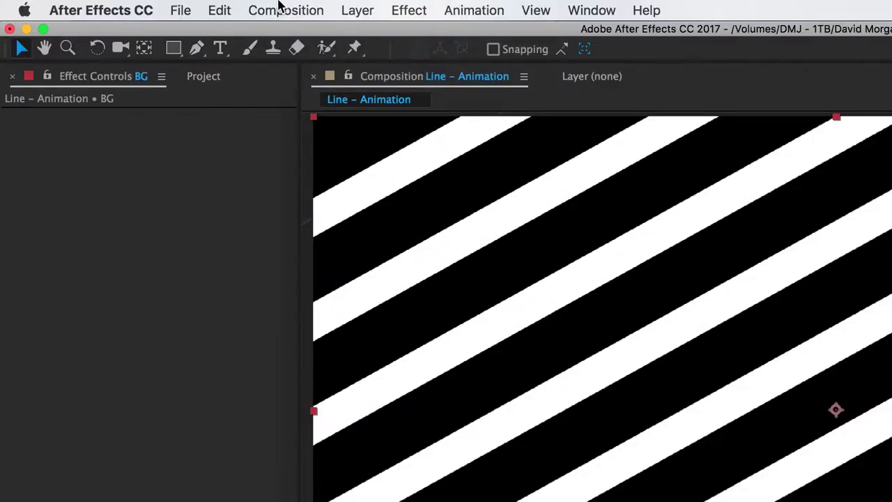
# Set the comp's Advanced motion blur Samples Per Frame to 6 in Composition Settings
pyautogui.click(282, 9)
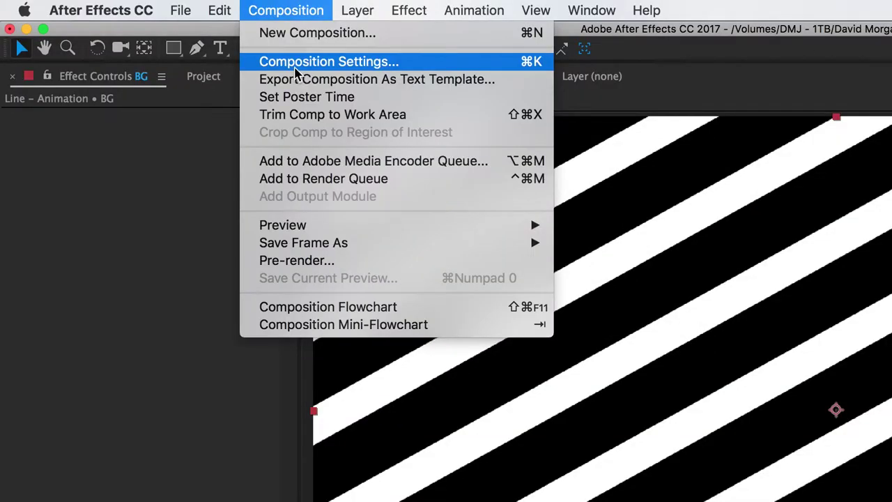
pyautogui.click(295, 69)
pyautogui.click(305, 104)
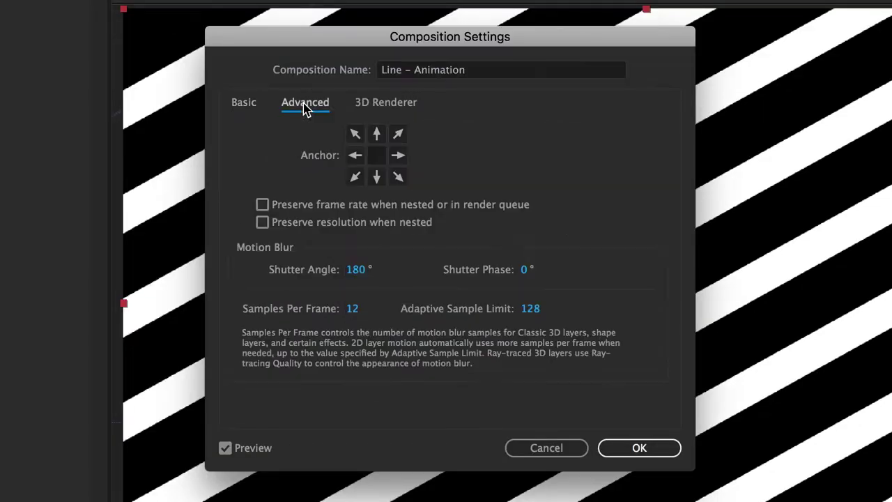
pyautogui.click(358, 315)
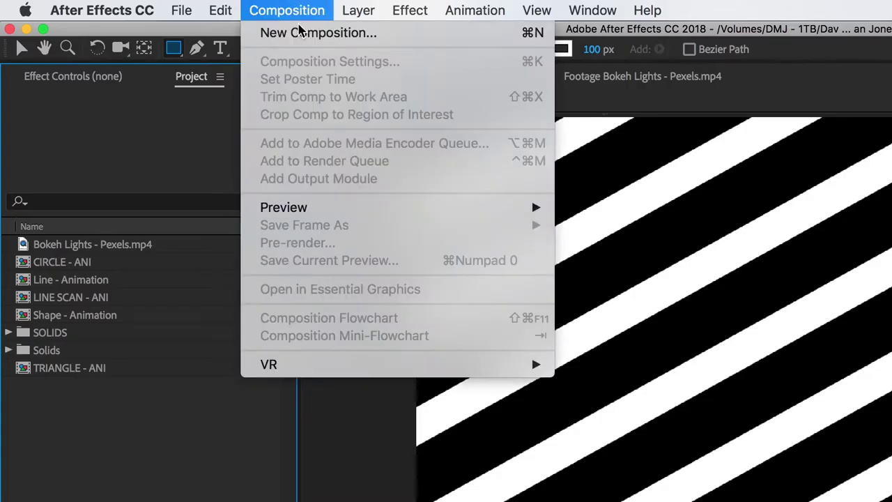
# Create a new composition named Line Split - Animation
pyautogui.click(300, 32)
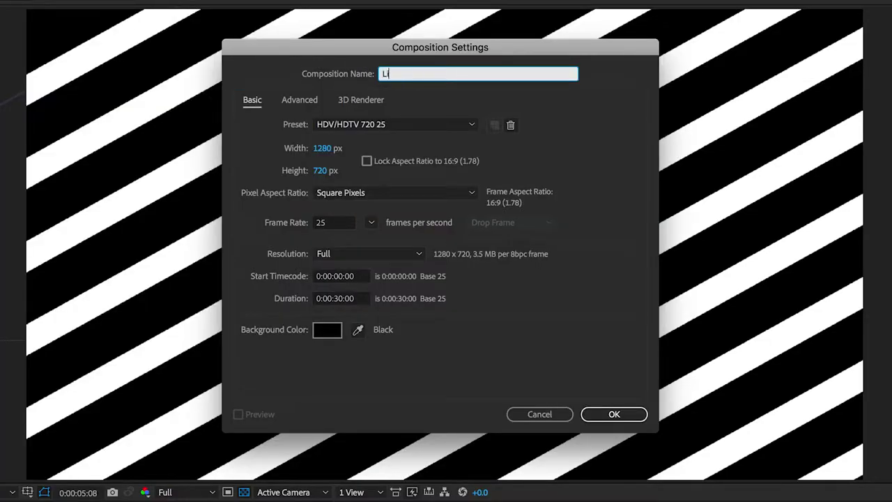
pyautogui.write('Line Split - Animation')
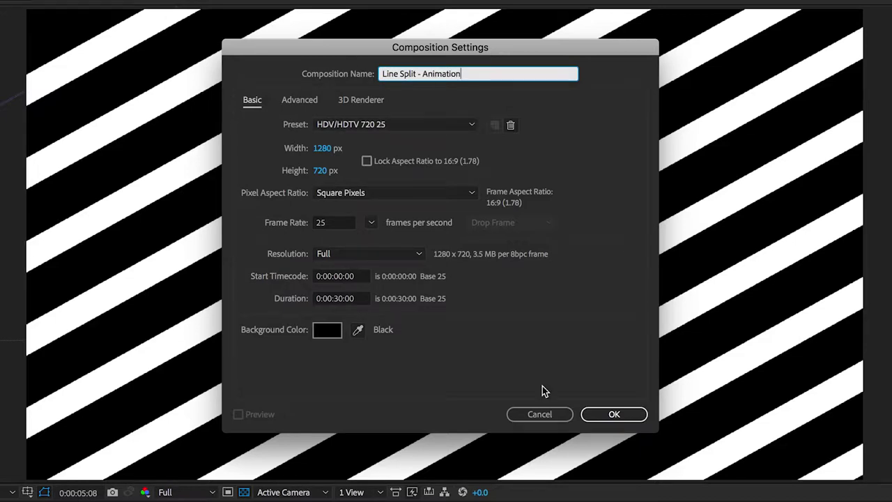
pyautogui.click(608, 414)
# Add a black BG solid layer to the new comp
pyautogui.click(358, 10)
pyautogui.moveTo(370, 33)
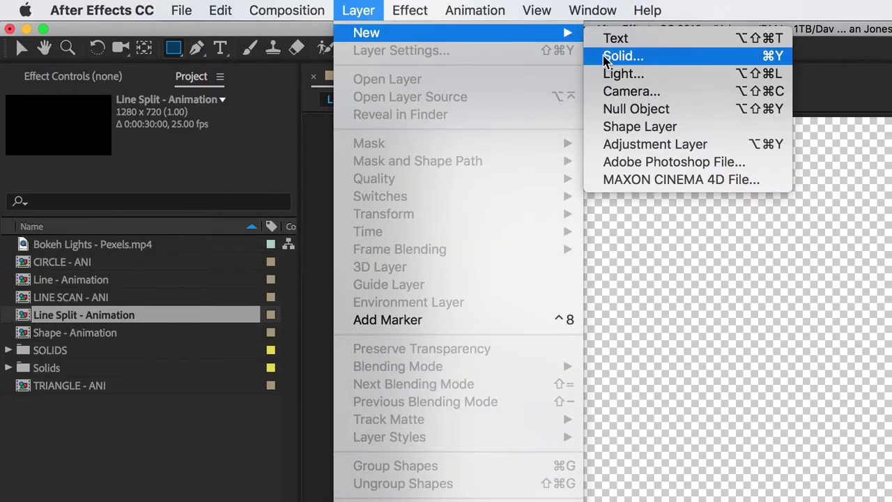
pyautogui.click(606, 56)
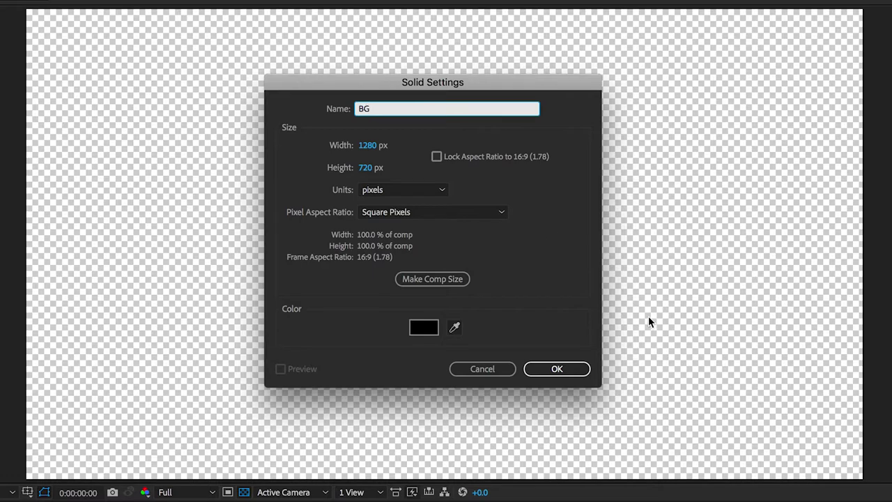
pyautogui.press('Return')
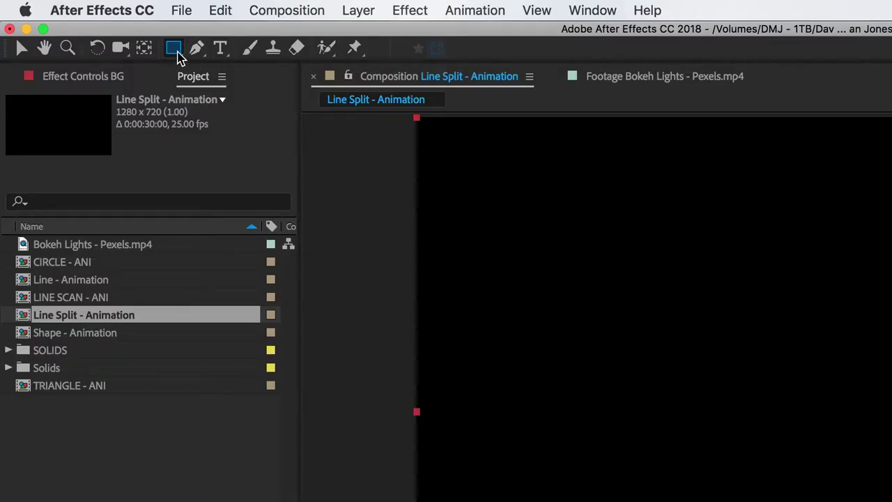
# Draw a tall white rectangle and enlarge its path height to 791
pyautogui.click(175, 50)
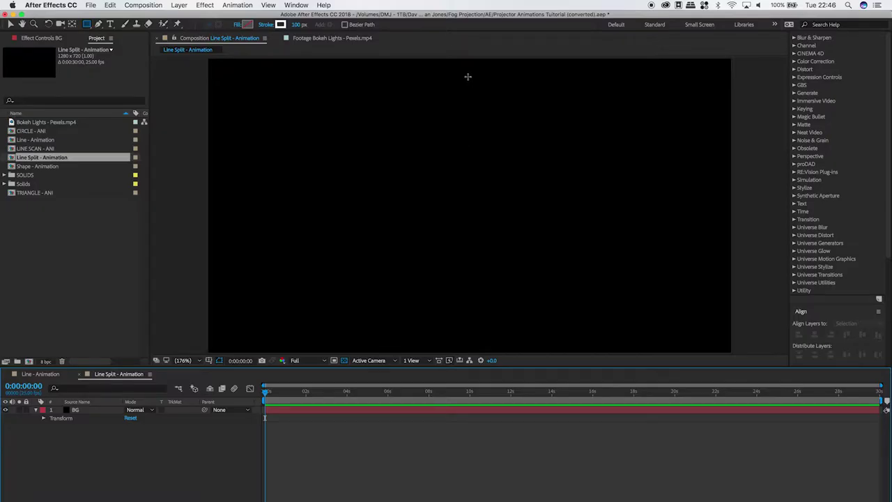
pyautogui.moveTo(467, 77); pyautogui.dragTo(467, 314)
pyautogui.click(51, 426)
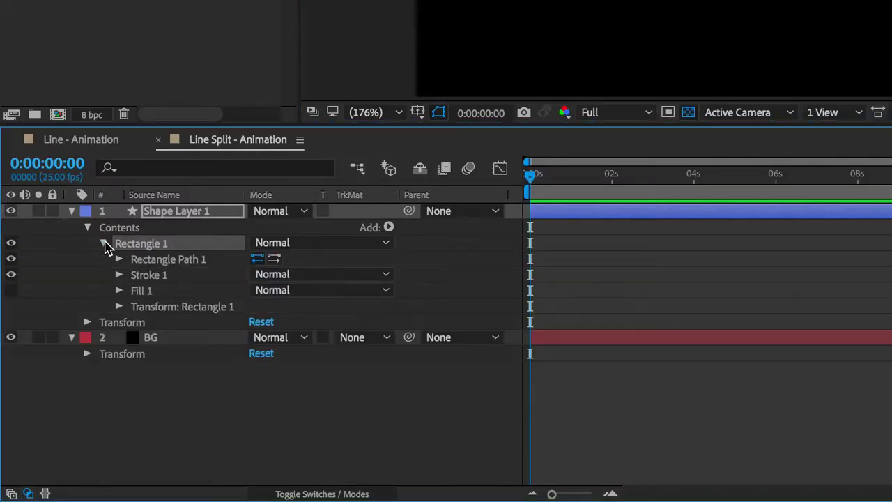
pyautogui.click(120, 259)
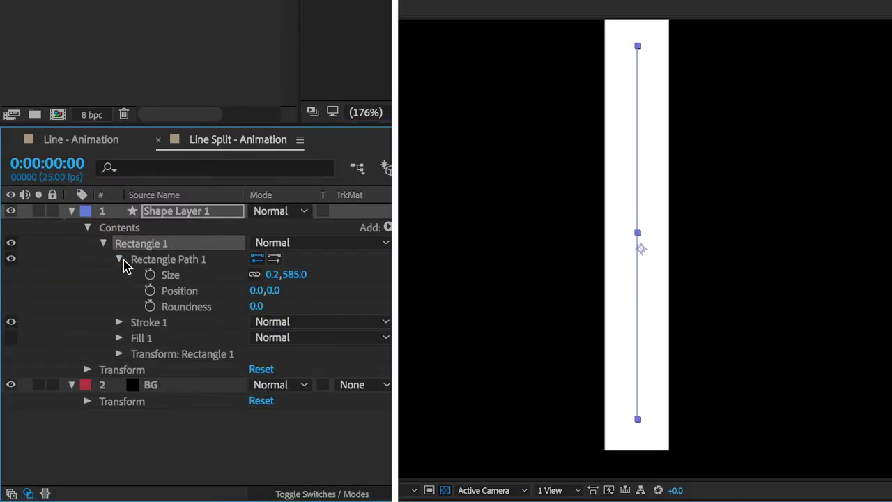
pyautogui.moveTo(307, 279); pyautogui.dragTo(365, 279)
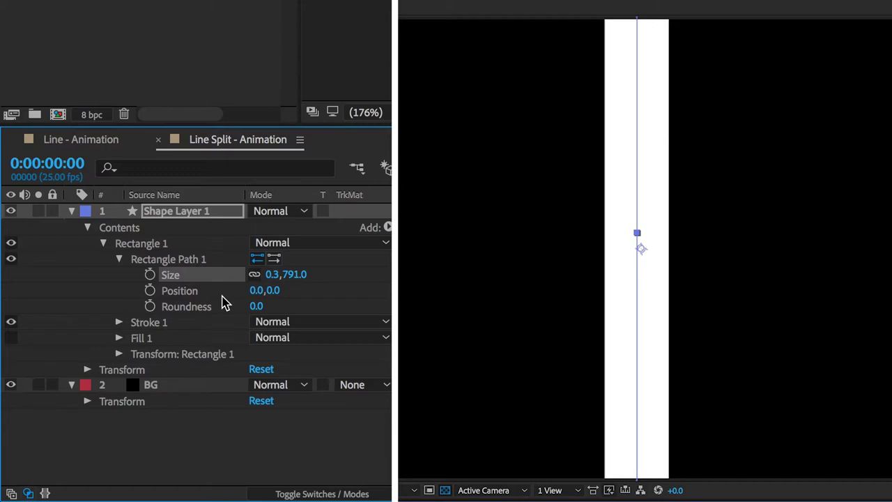
# Set the rectangle's stroke width to 50, then click in the Align panel
pyautogui.click(119, 323)
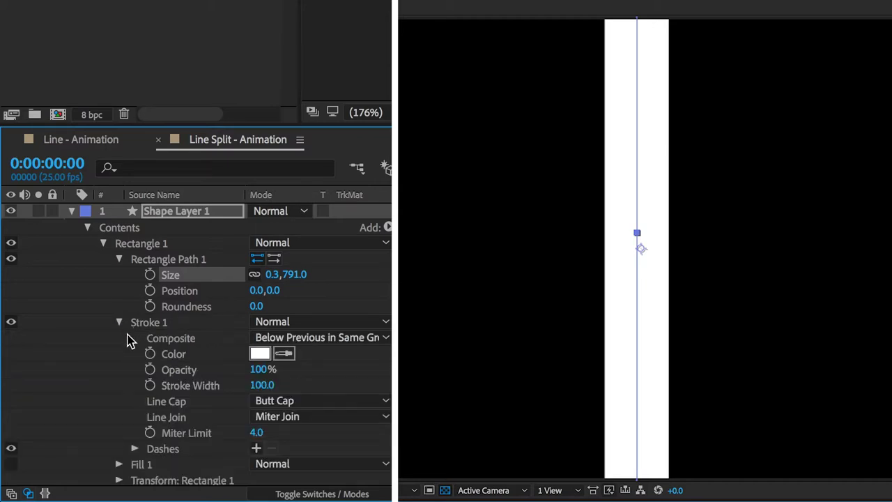
pyautogui.click(266, 385)
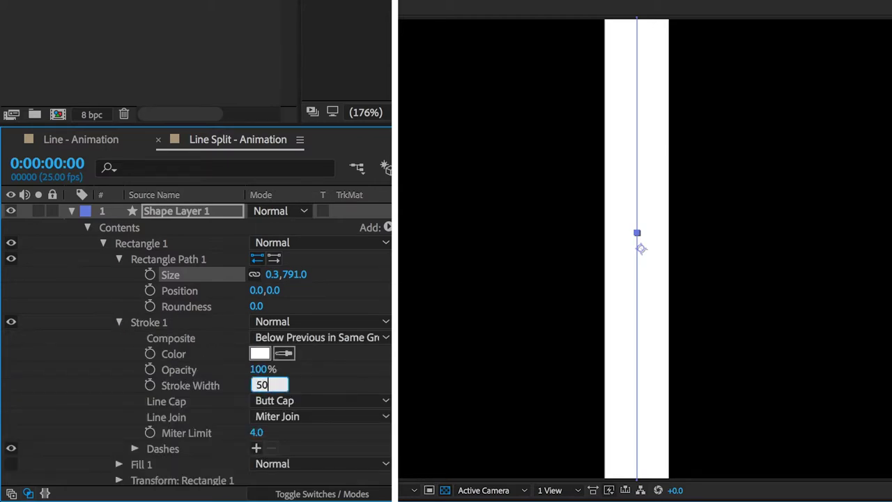
pyautogui.write('50')
pyautogui.press('Return')
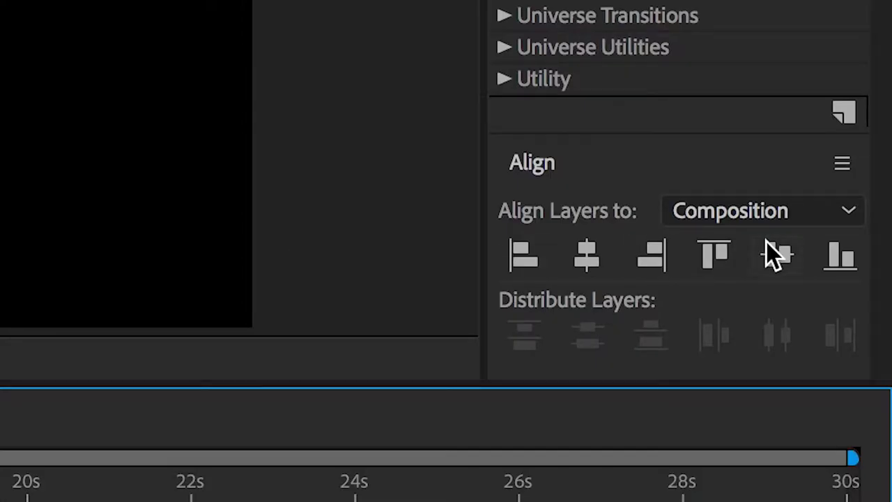
pyautogui.click(768, 241)
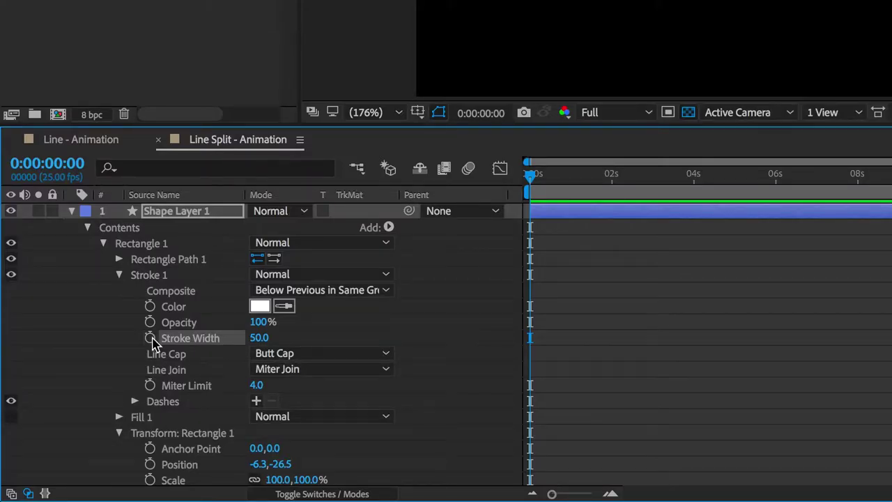
# Add starting keyframes for Stroke Width and Position at 0 s, then go to 0:00:06:00
pyautogui.click(149, 338)
pyautogui.scroll(-7, 441, 355)
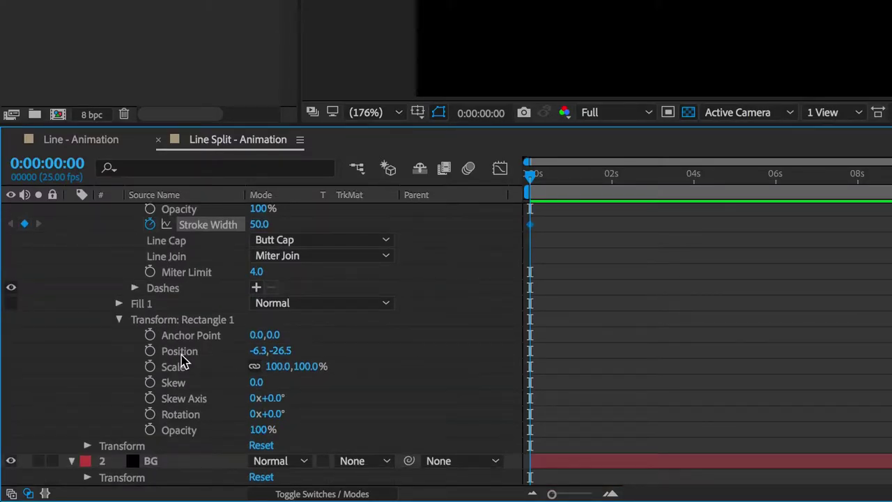
pyautogui.click(149, 351)
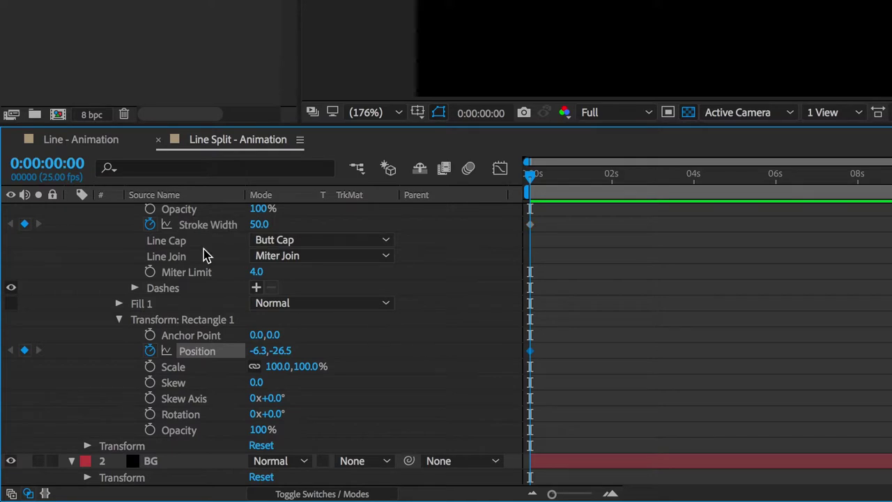
pyautogui.click(62, 164)
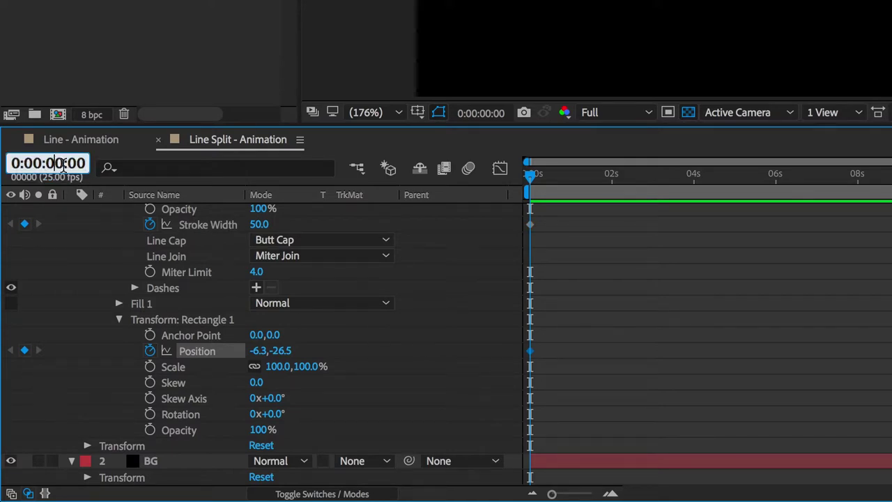
pyautogui.press('Return')
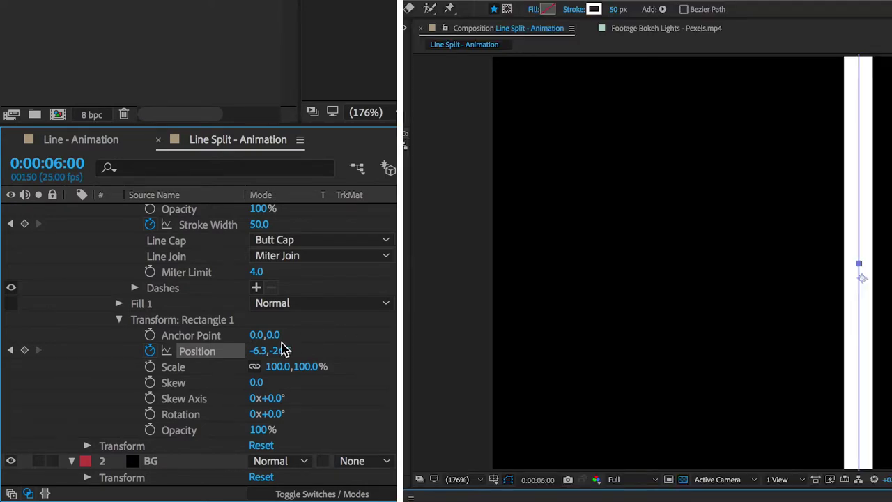
# At 6 s, slide the line left to about -595 X and set Stroke Width to 100
pyautogui.moveTo(234, 348); pyautogui.dragTo(77, 349)
pyautogui.moveTo(254, 351); pyautogui.dragTo(119, 351)
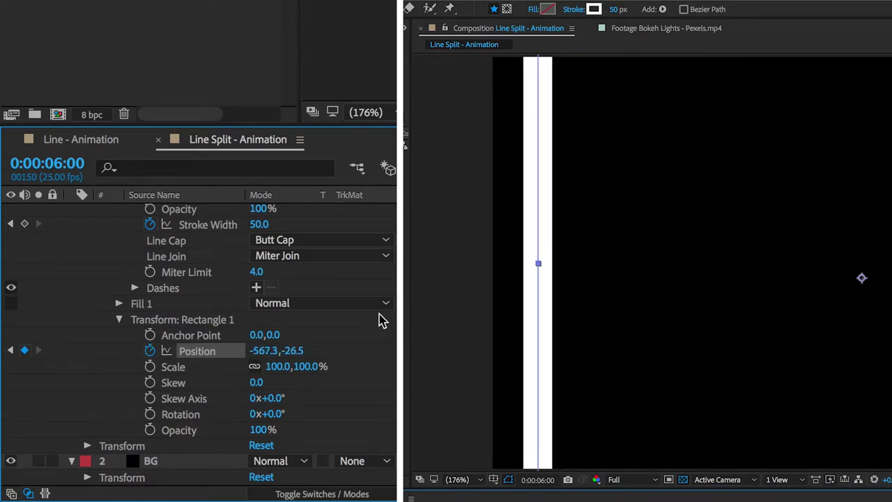
pyautogui.scroll(4, 382, 320)
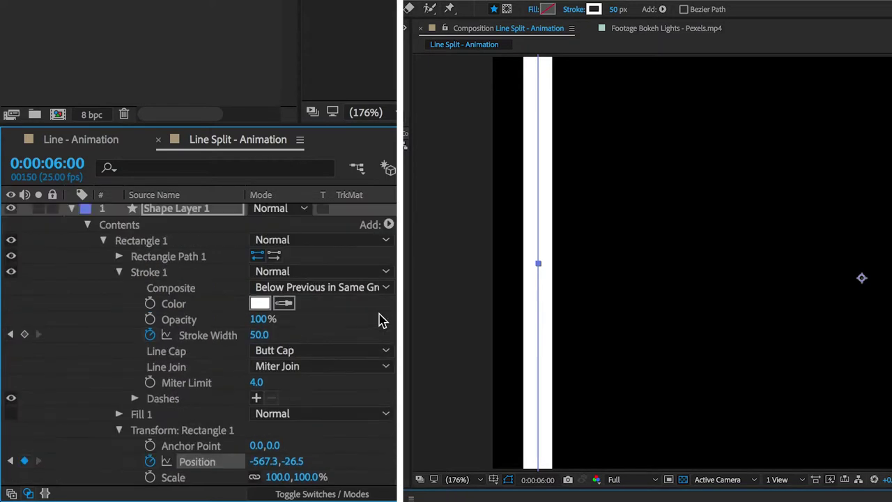
pyautogui.click(259, 338)
pyautogui.write('100')
pyautogui.press('Return')
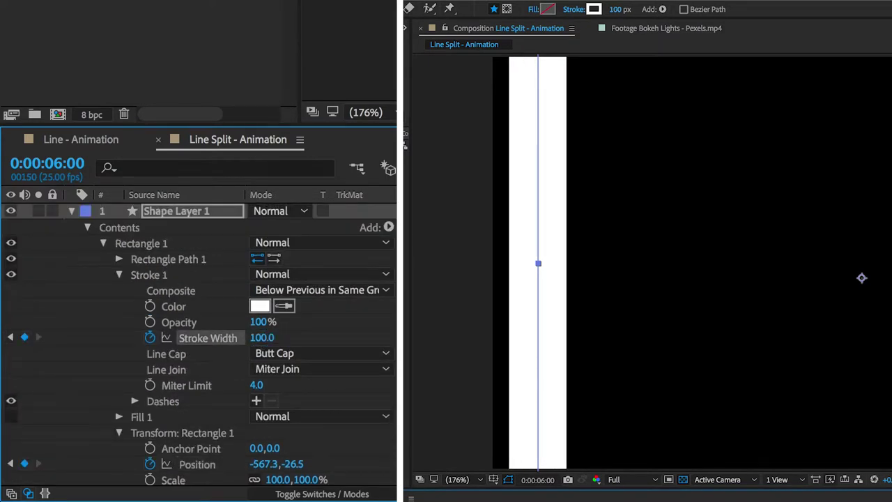
pyautogui.moveTo(281, 464)
pyautogui.mouseDown()
pyautogui.moveTo(221, 464)
pyautogui.moveTo(244, 462)
pyautogui.mouseUp()
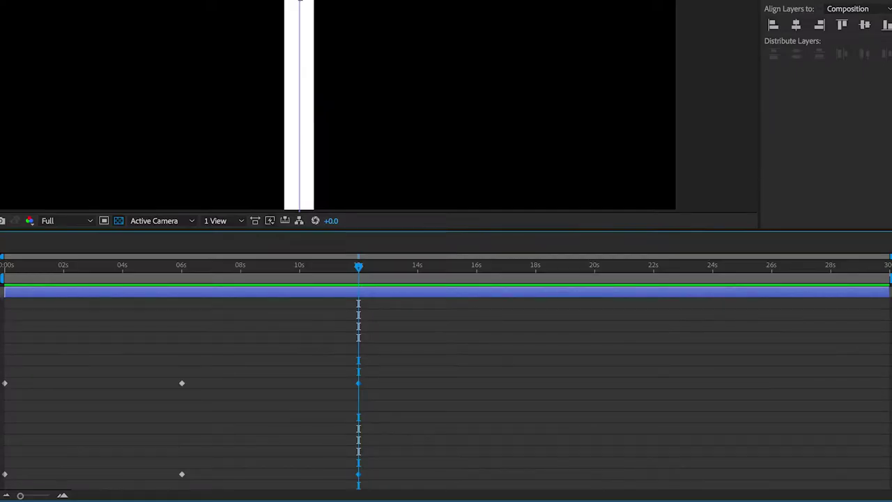
# Paste the 0 s keyframes at 12 s and 24 s, the 6 s keyframes at 18 s and 30 s, and preview
pyautogui.moveTo(209, 360); pyautogui.dragTo(165, 488)
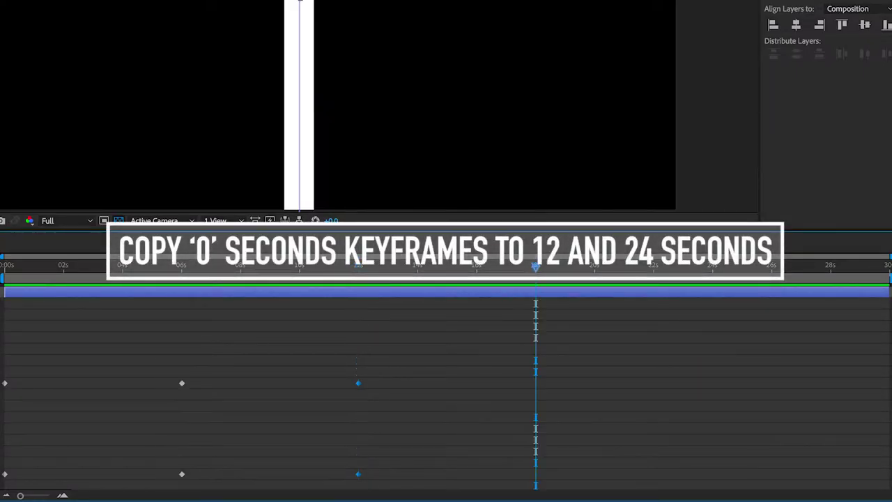
pyautogui.moveTo(380, 370); pyautogui.dragTo(339, 490)
pyautogui.click(712, 267)
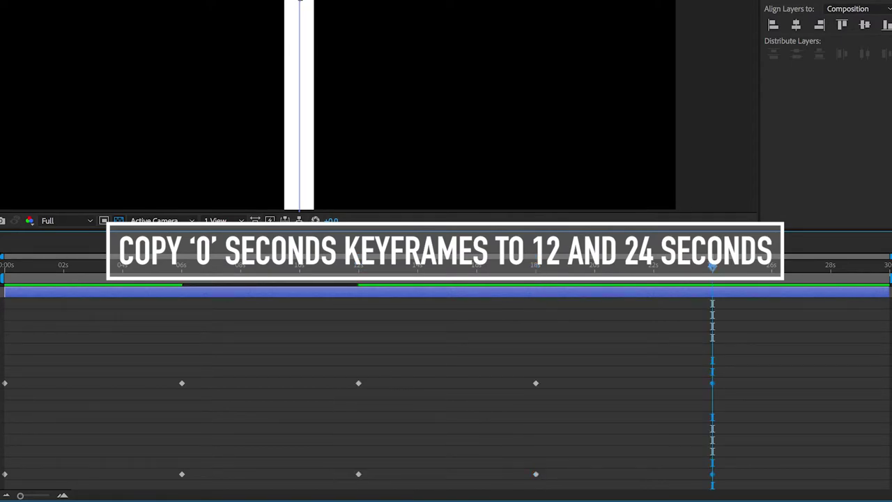
pyautogui.moveTo(209, 362); pyautogui.dragTo(166, 495)
pyautogui.hotkey('ctrl', 'c')
pyautogui.hotkey('ctrl', 'v')
pyautogui.press('End')
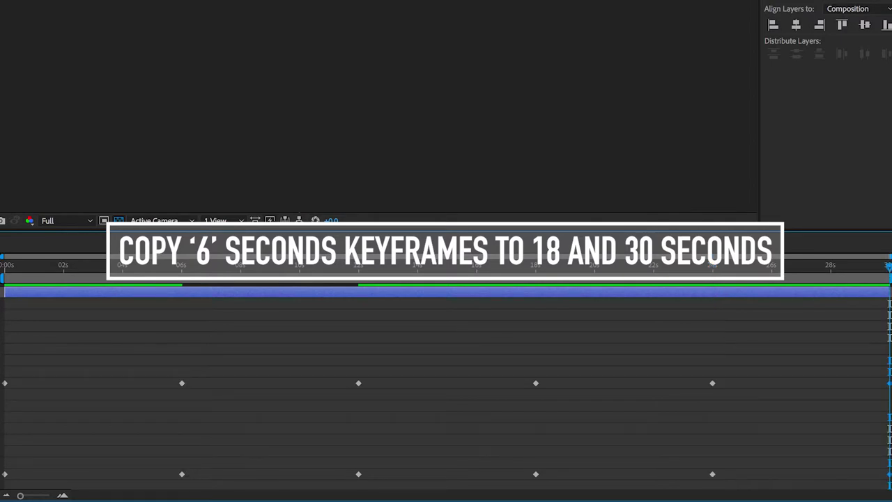
pyautogui.press('space')
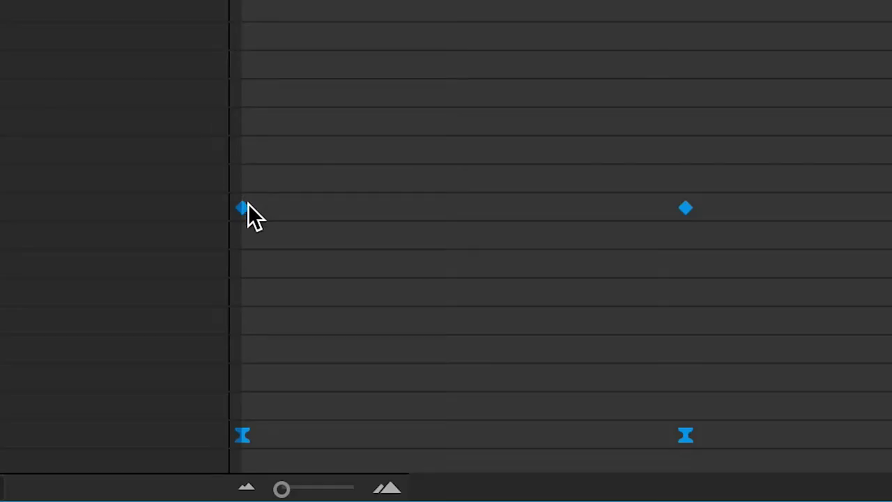
# Set all 18 keyframes to 50% incoming and outgoing influence via Keyframe Velocity, then preview
pyautogui.rightClick(248, 207)
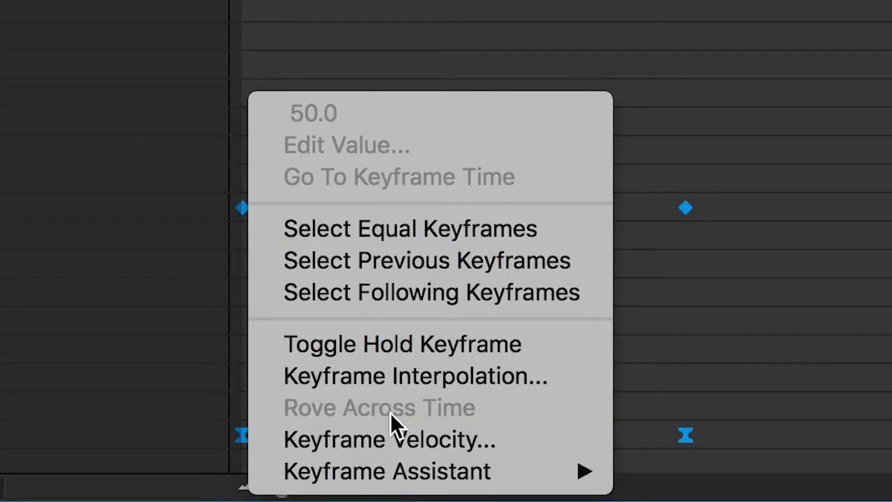
pyautogui.click(413, 445)
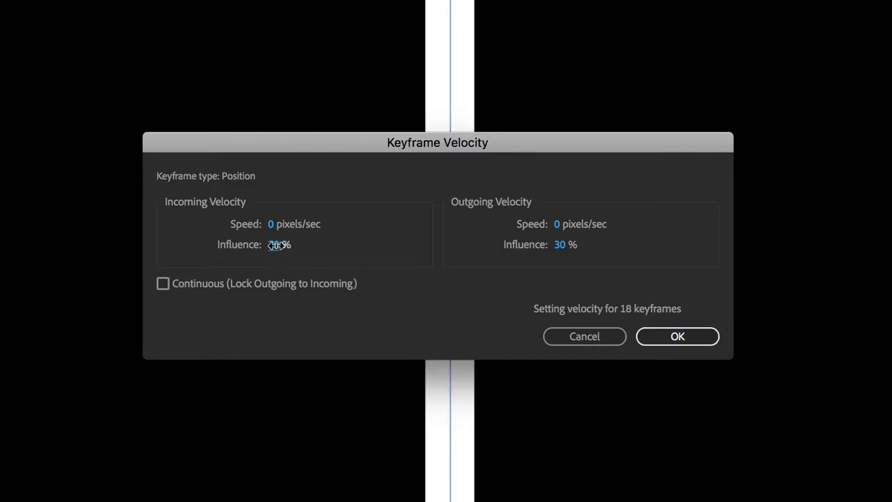
pyautogui.click(275, 244)
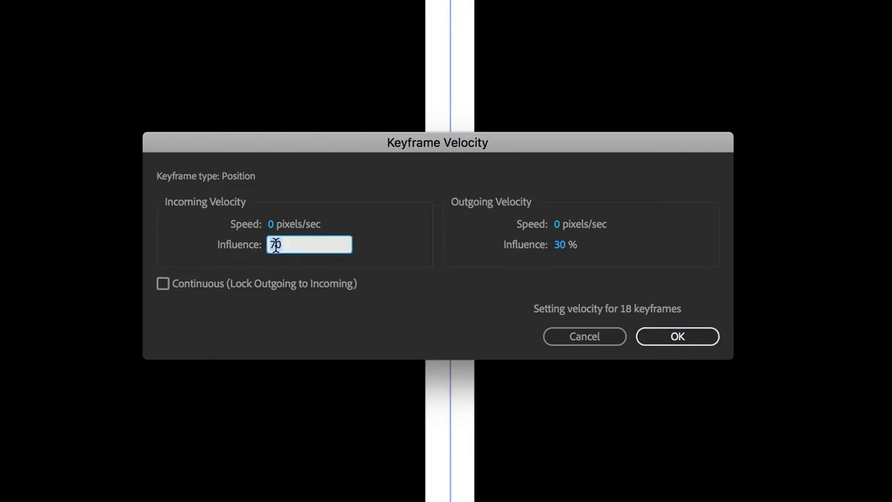
pyautogui.click(561, 245)
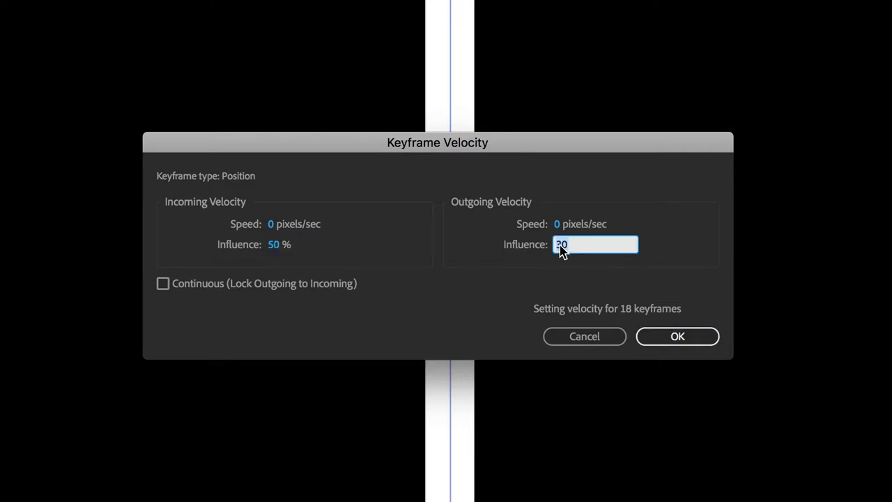
pyautogui.click(706, 332)
pyautogui.press('space')
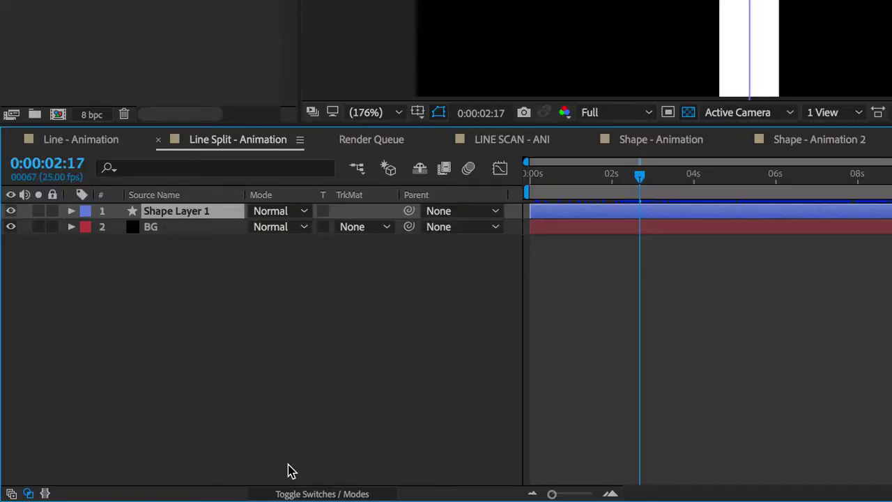
# Duplicate Shape Layer 1 and set the copy's (Shape Layer 2) Rotation to 180°
pyautogui.click(292, 493)
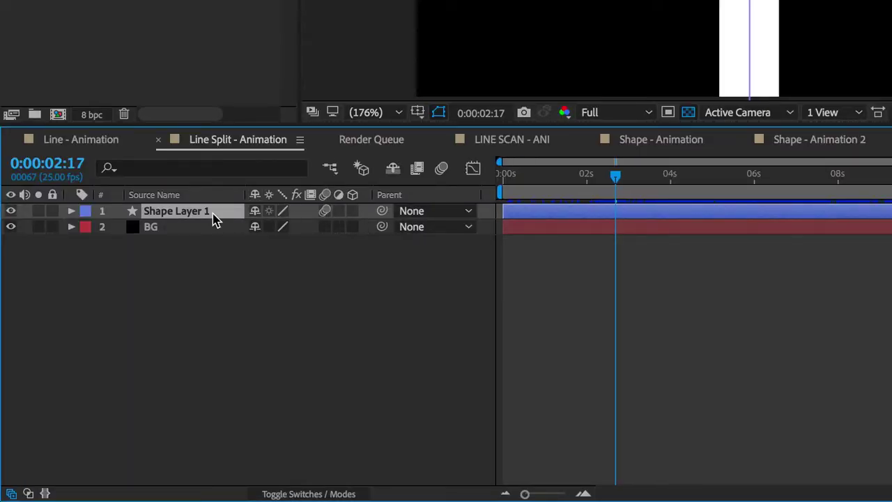
pyautogui.hotkey('ctrl', 'd')
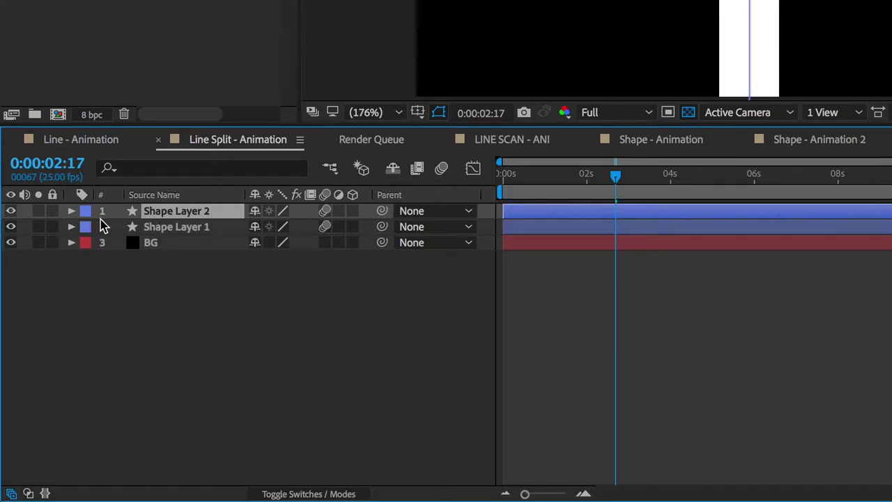
pyautogui.click(72, 212)
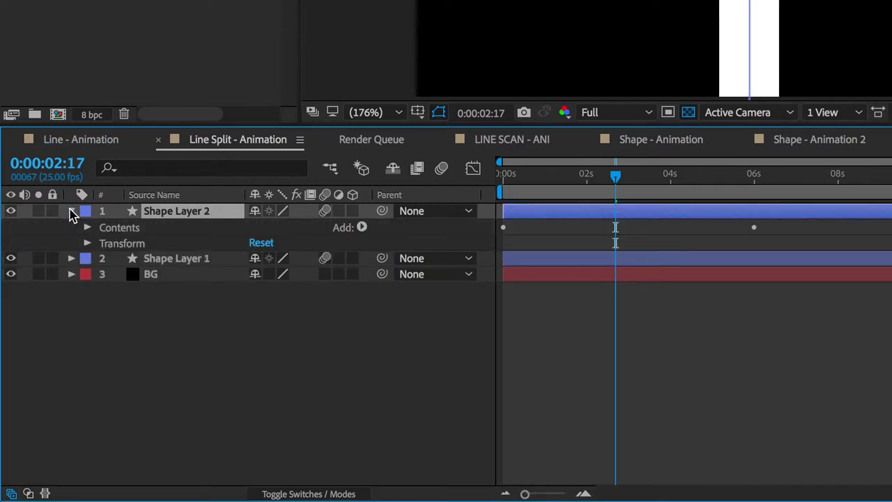
pyautogui.click(87, 243)
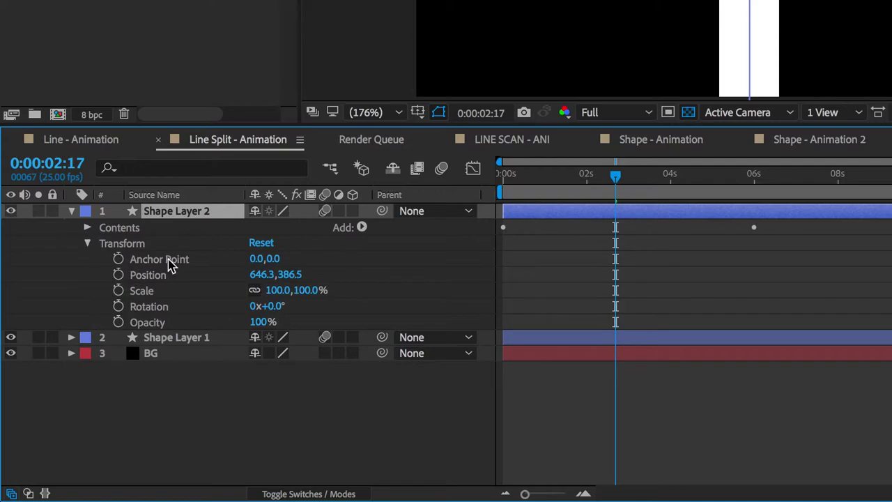
pyautogui.click(273, 307)
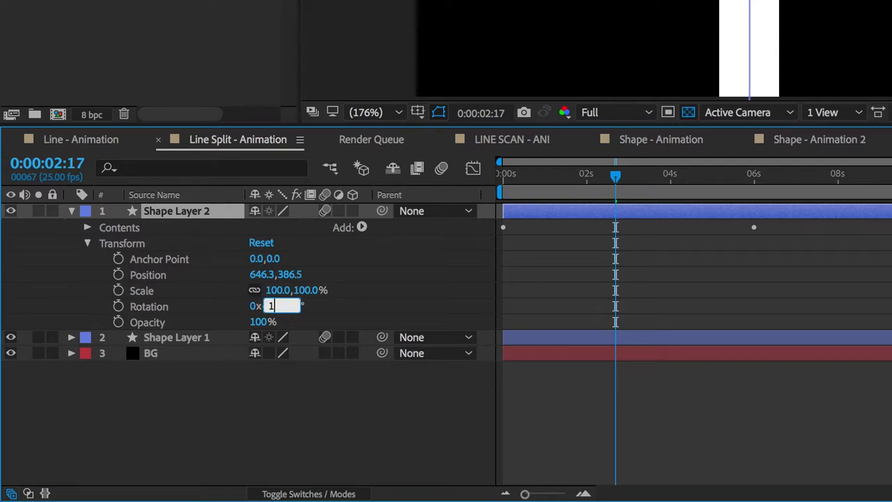
pyautogui.press('Return')
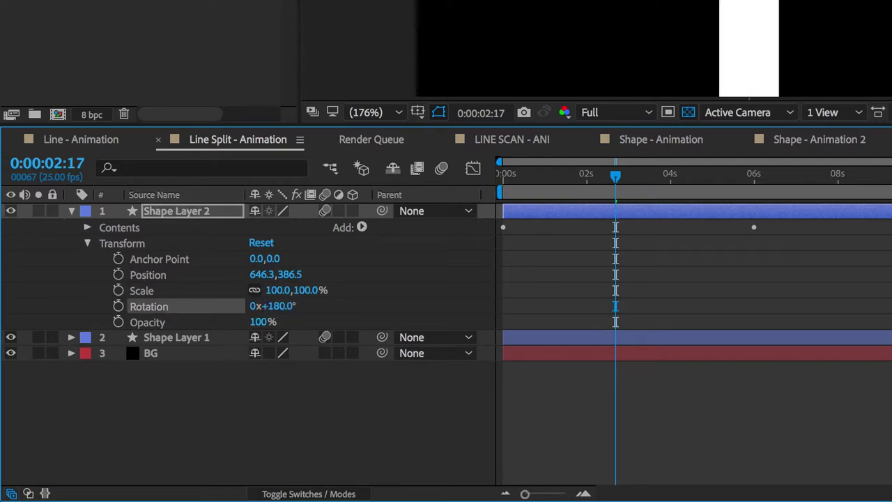
pyautogui.click(73, 212)
pyautogui.keyDown('shift'); pyautogui.click(156, 230); pyautogui.keyUp('shift')
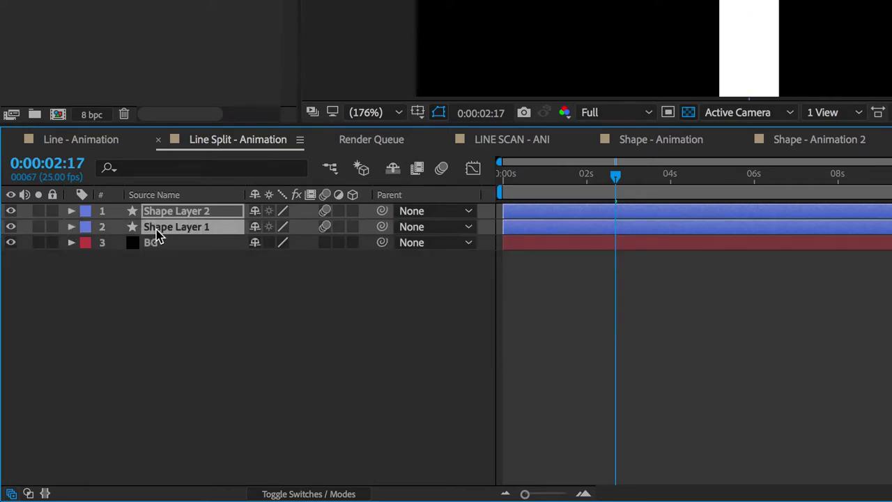
# Pickwhip Shape Layer 2's Stroke Width and Position to Shape Layer 1's, then set Shape Layer 1's Position X to -387.8
pyautogui.press('u')
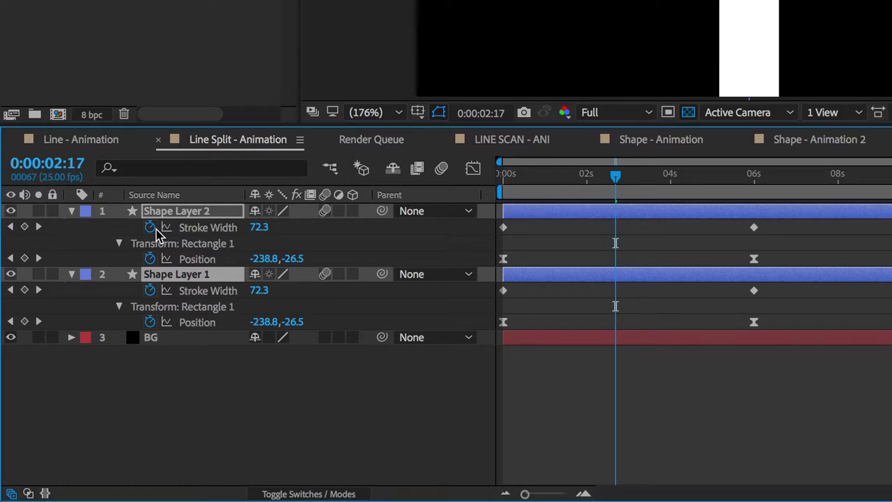
pyautogui.keyDown('alt'); pyautogui.click(151, 228); pyautogui.keyUp('alt')
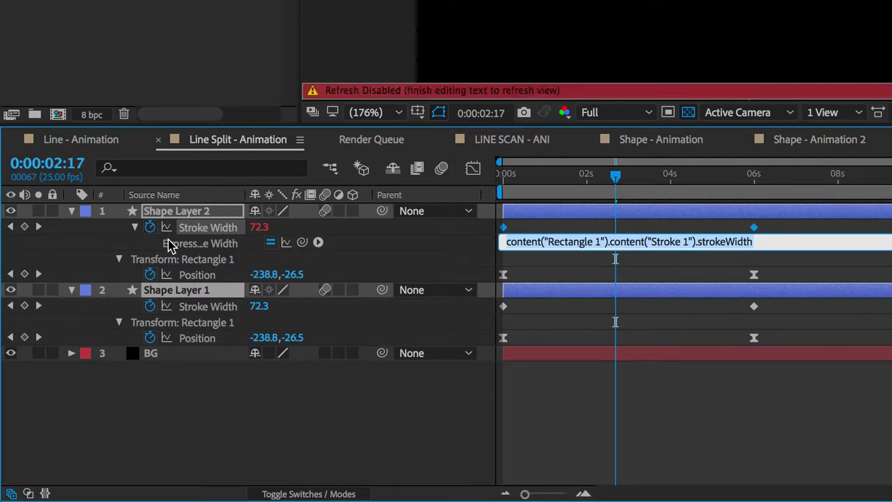
pyautogui.moveTo(255, 271); pyautogui.dragTo(181, 307)
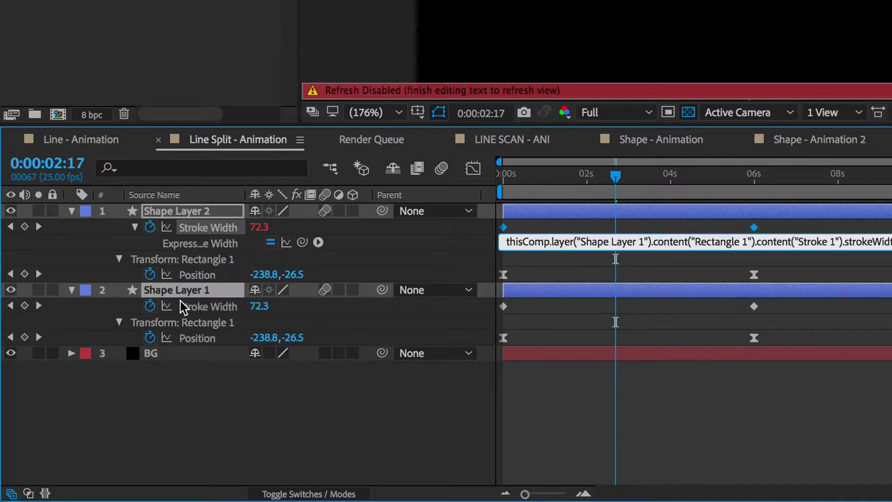
pyautogui.keyDown('alt'); pyautogui.click(150, 275); pyautogui.keyUp('alt')
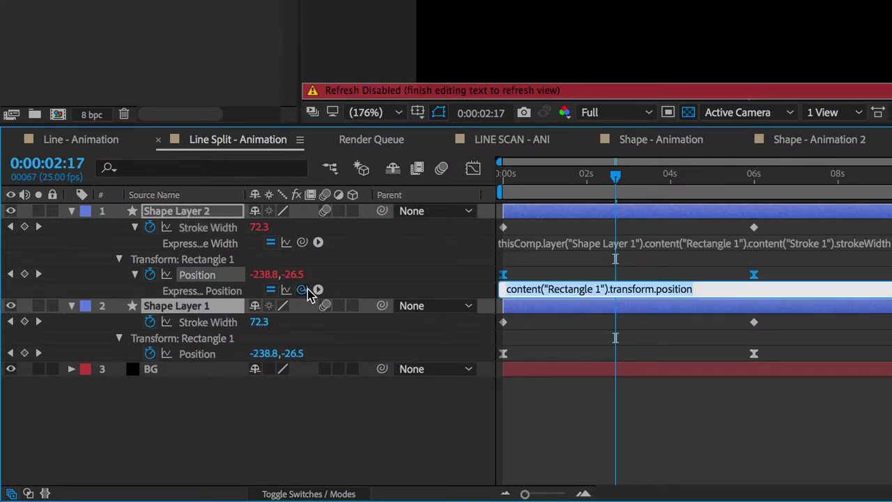
pyautogui.moveTo(216, 340); pyautogui.dragTo(198, 357)
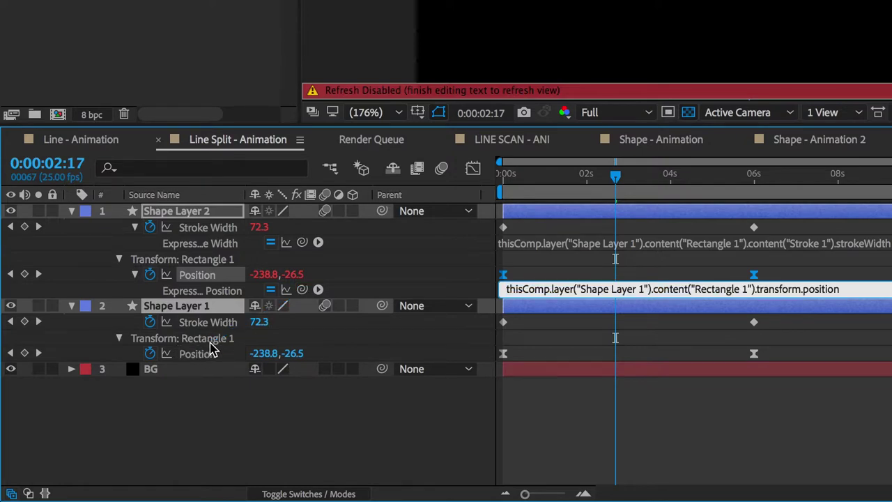
pyautogui.moveTo(253, 353)
pyautogui.mouseDown()
pyautogui.moveTo(363, 350)
pyautogui.moveTo(98, 341)
pyautogui.moveTo(436, 345)
pyautogui.moveTo(127, 345)
pyautogui.moveTo(236, 345)
pyautogui.mouseUp()
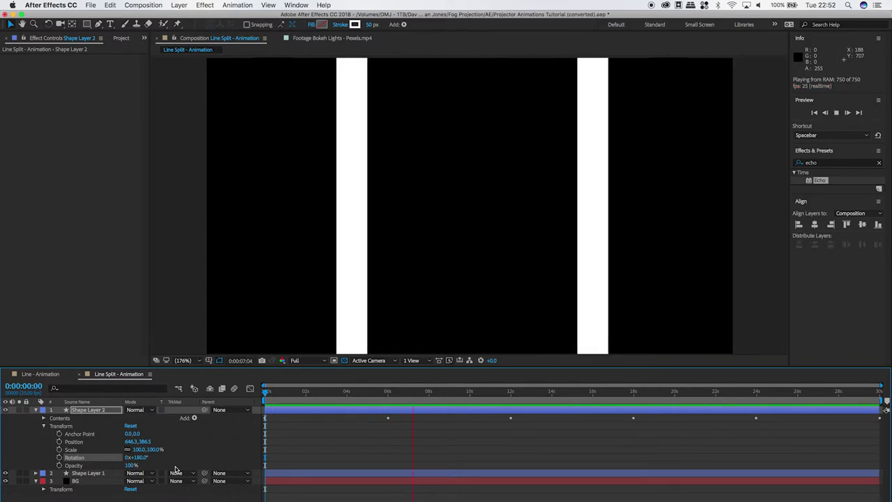
# Stop the preview of the splitting bars and collapse Shape Layer 2's properties
pyautogui.press('space')
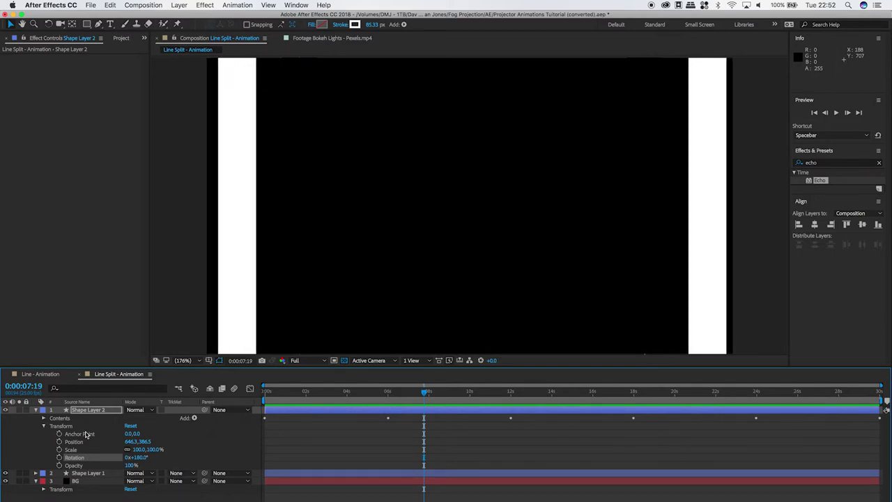
pyautogui.click(37, 410)
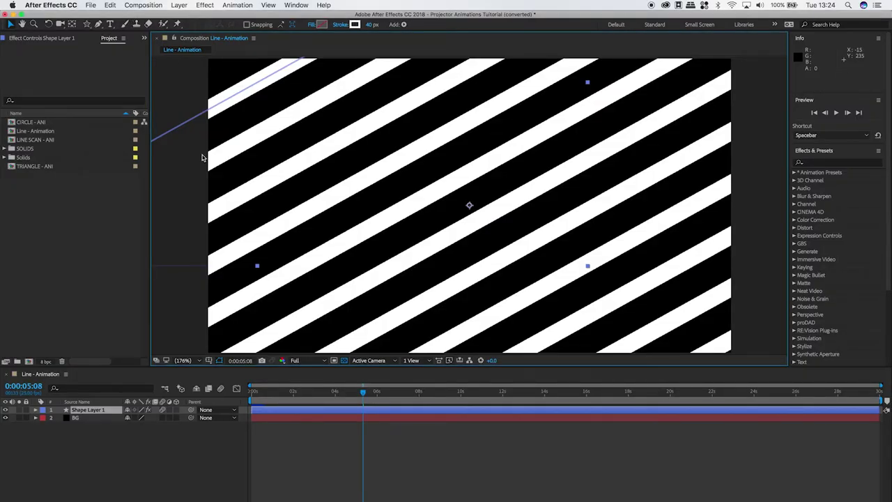
# Create a new composition named 'Shape - Animation'
pyautogui.click(143, 5)
pyautogui.click(148, 15)
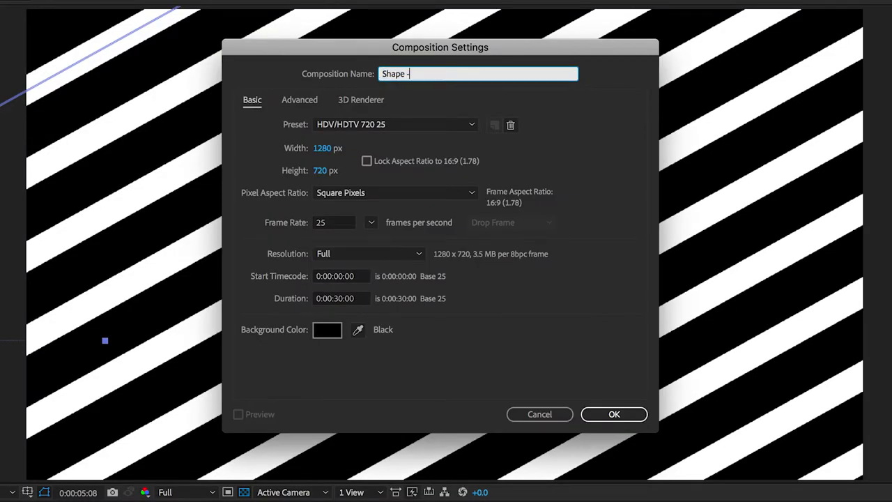
pyautogui.write('Shape - Animation')
pyautogui.click(370, 222)
pyautogui.click(388, 316)
# Add a black solid layer named 'BG' to the comp
pyautogui.click(613, 414)
pyautogui.click(365, 8)
pyautogui.moveTo(442, 40)
pyautogui.click(623, 56)
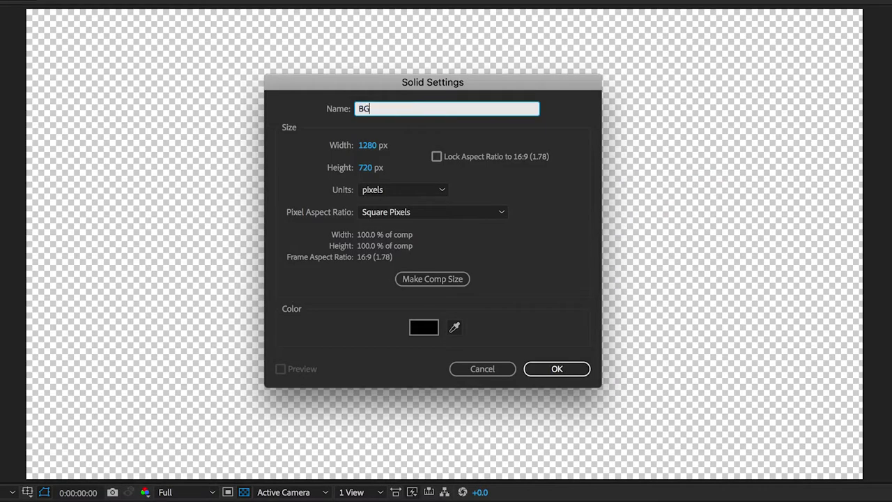
pyautogui.write('BG')
pyautogui.click(561, 369)
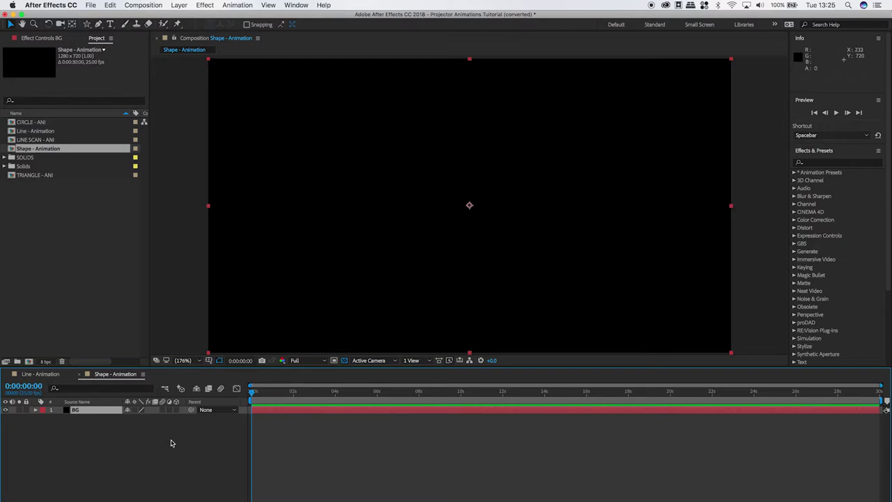
pyautogui.click(169, 458)
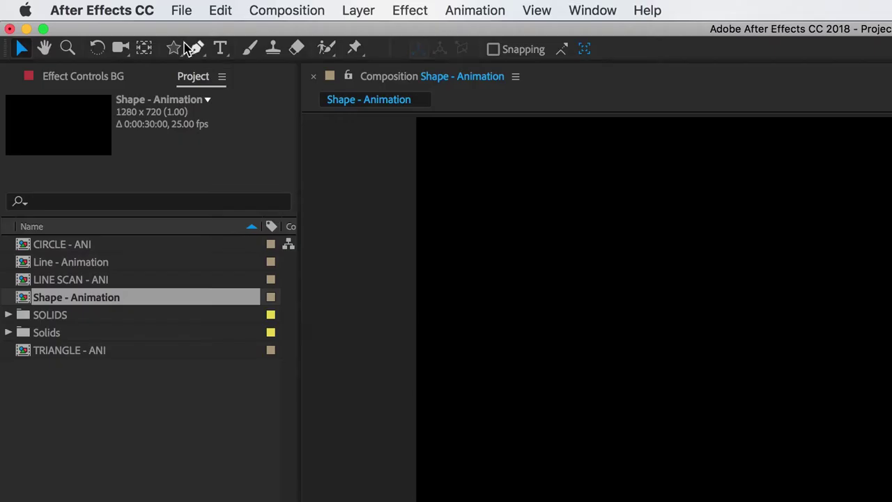
# Draw a white polystar out from the comp centre with the Polygon/Star tool, rotated to point up
pyautogui.click(87, 24)
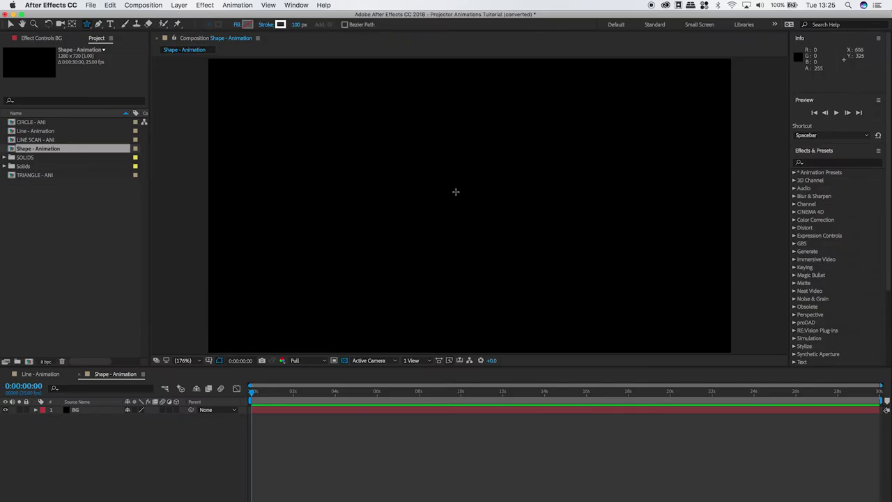
pyautogui.moveTo(456, 192); pyautogui.dragTo(500, 217)
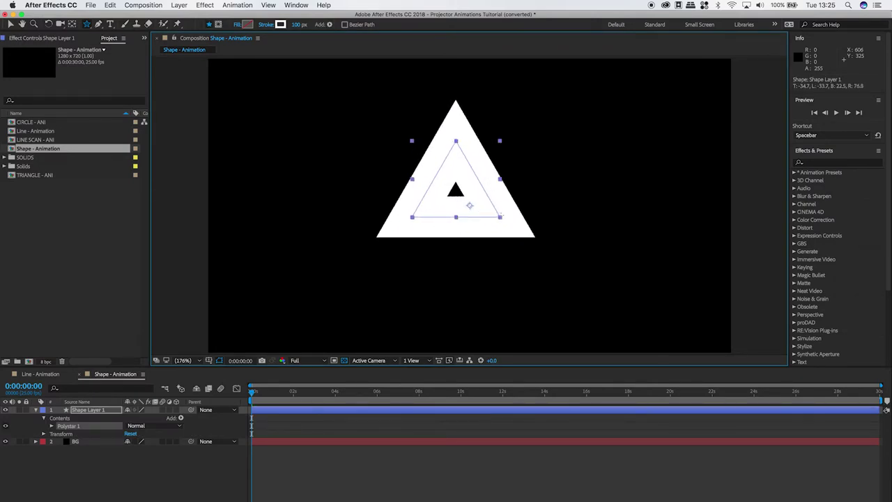
pyautogui.moveTo(500, 217); pyautogui.dragTo(531, 216)
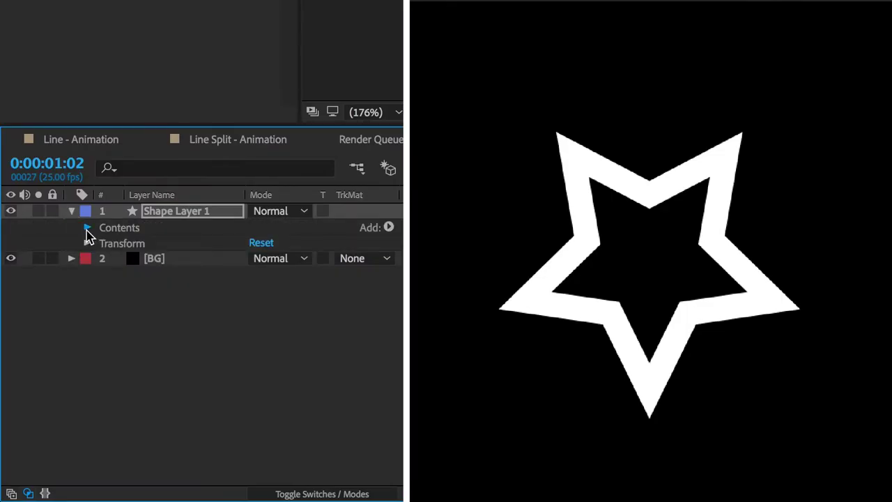
pyautogui.click(87, 228)
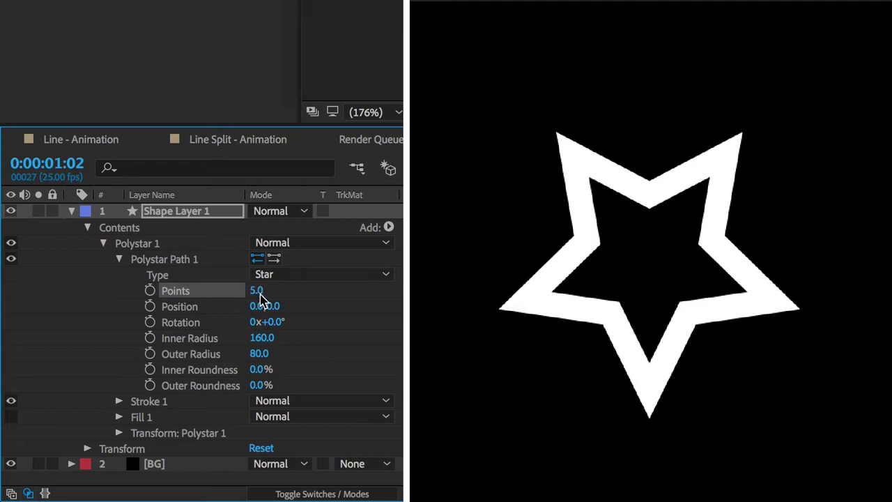
# Make the polystar a 3-point triangle with a stroke width of 30
pyautogui.write('3')
pyautogui.press('Return')
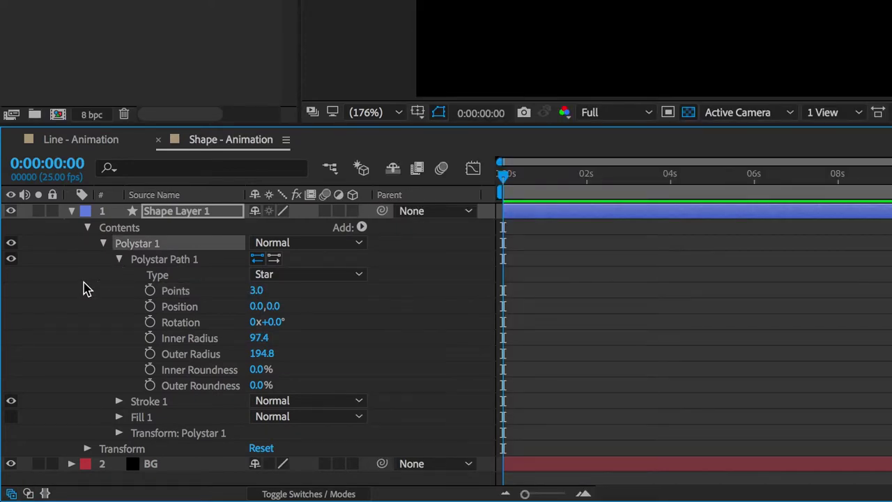
pyautogui.click(119, 402)
pyautogui.scroll(-1, 89, 362)
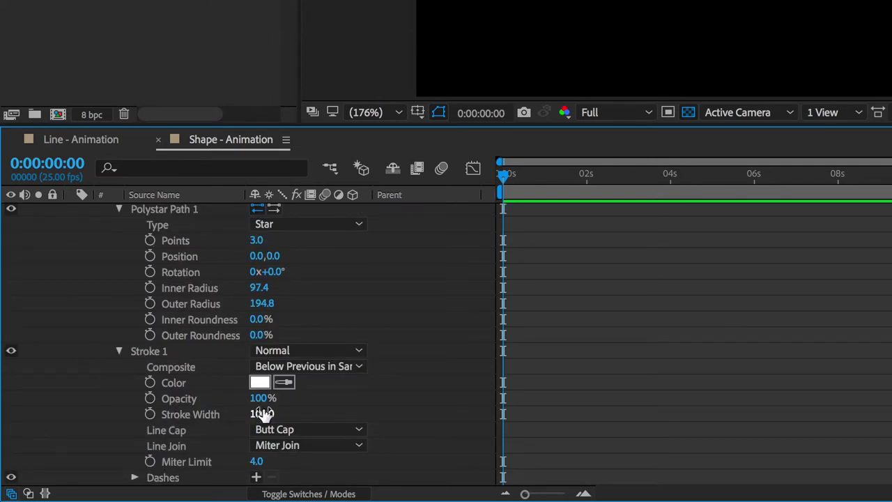
pyautogui.press('Return')
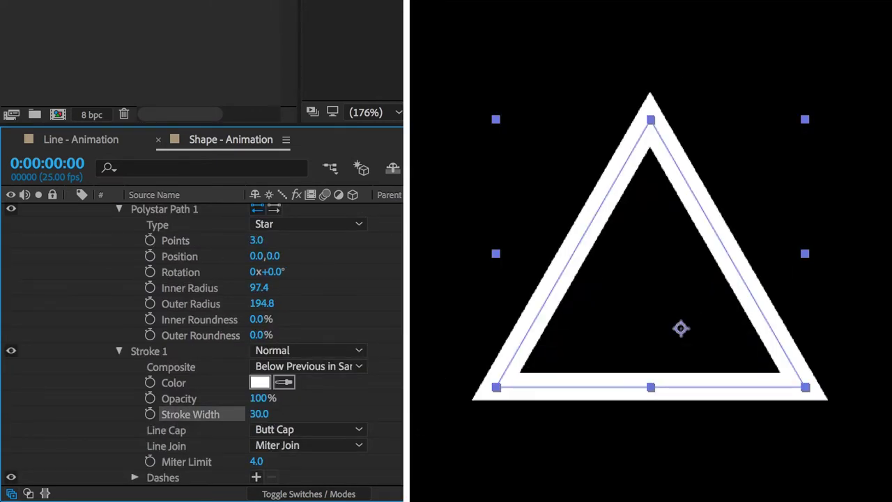
# Shift the anchor point to about -80, -90 and centre the triangle in the comp
pyautogui.scroll(-3, 279, 377)
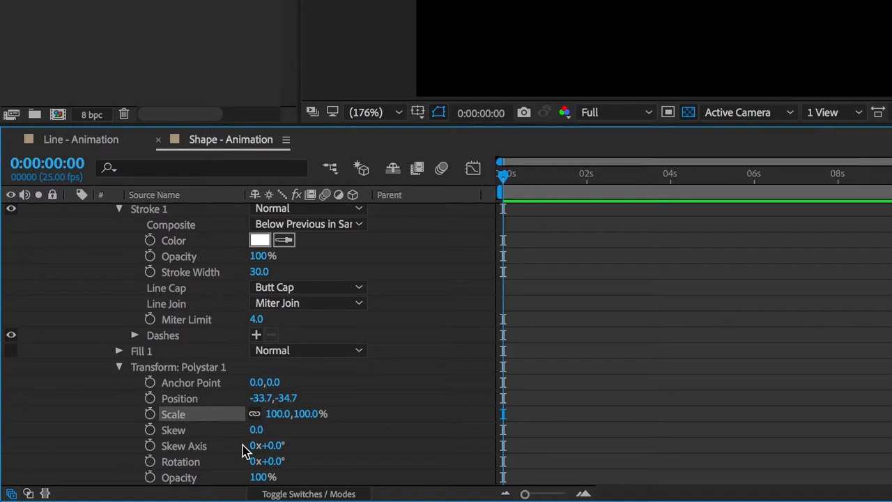
pyautogui.moveTo(257, 384); pyautogui.dragTo(232, 365)
pyautogui.moveTo(305, 376); pyautogui.dragTo(212, 391)
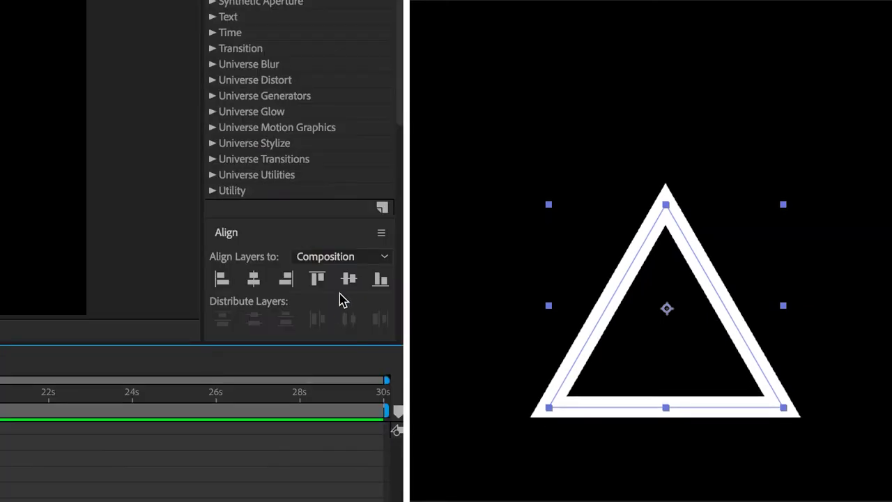
pyautogui.click(349, 280)
pyautogui.click(252, 282)
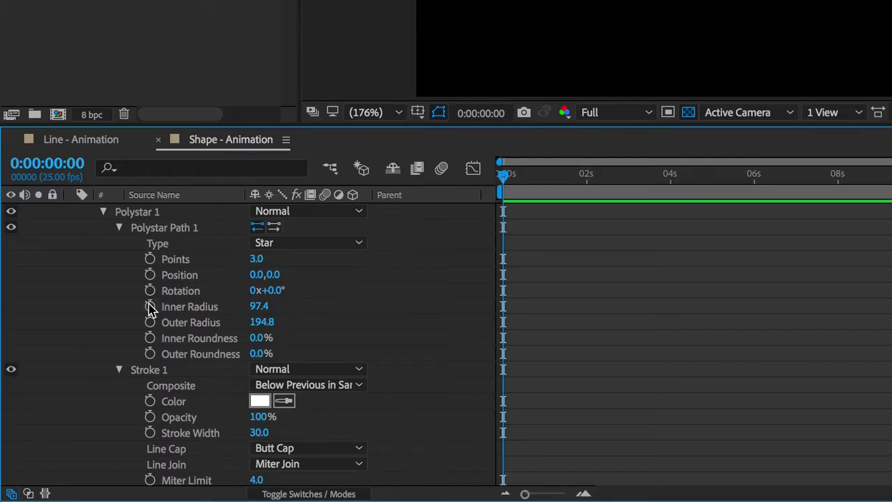
# Keyframe Inner Radius and Outer Radius at 0 s, both set to 0
pyautogui.click(150, 307)
pyautogui.click(150, 322)
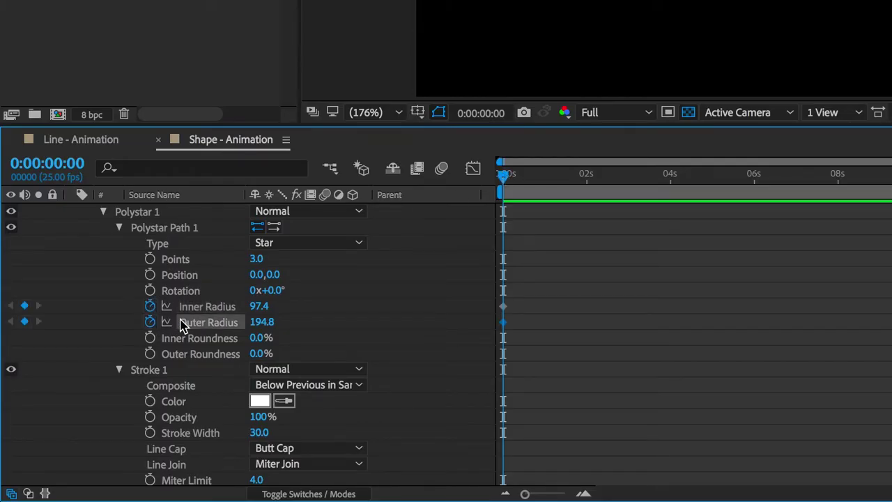
pyautogui.click(266, 308)
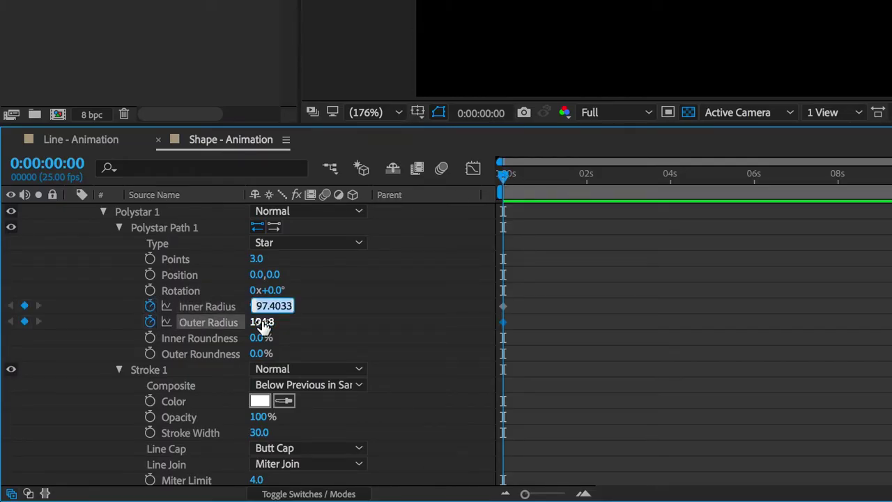
pyautogui.press('Return')
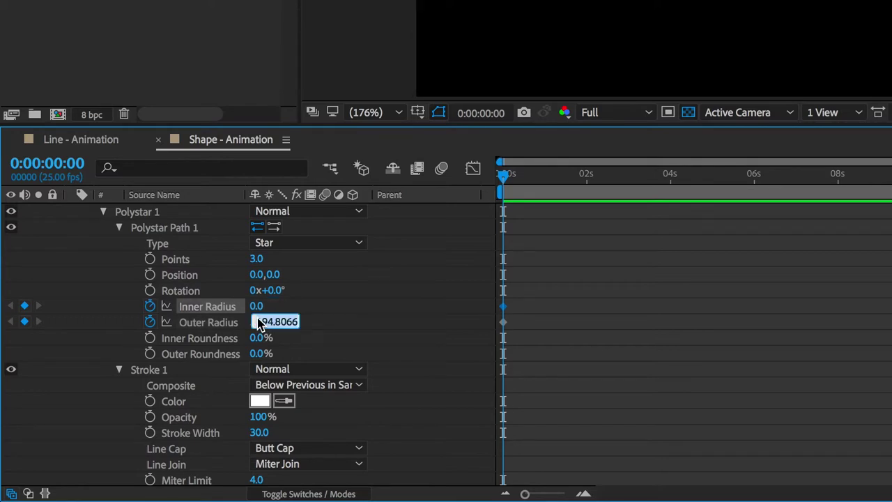
pyautogui.write('0')
pyautogui.press('Return')
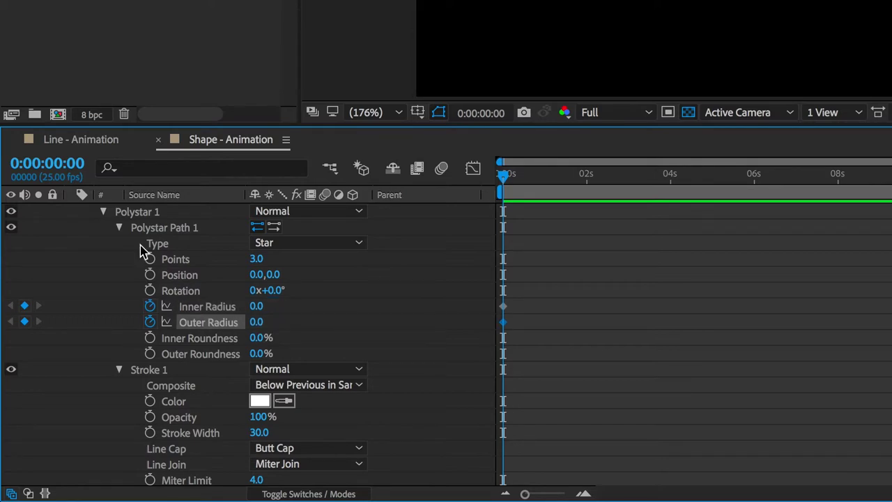
# Zoom the viewer to 50% and move the current time to 0:00:06:00
pyautogui.click(396, 113)
pyautogui.click(389, 287)
pyautogui.click(59, 161)
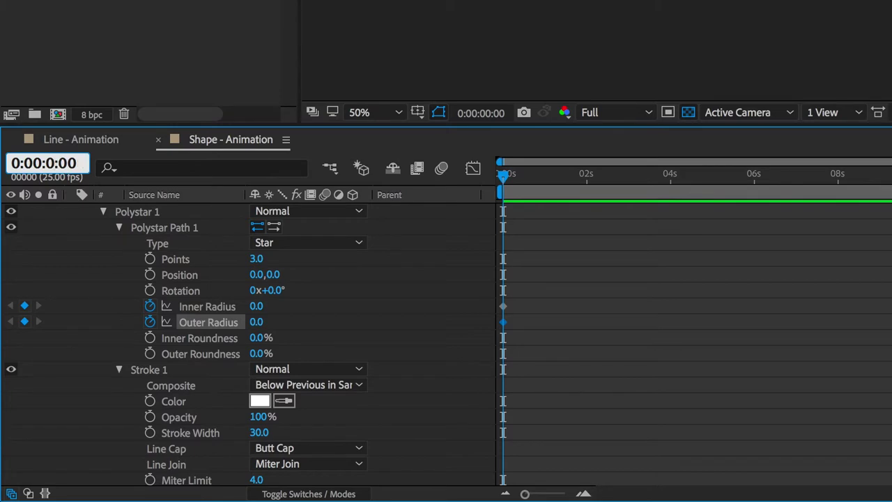
pyautogui.press('Return')
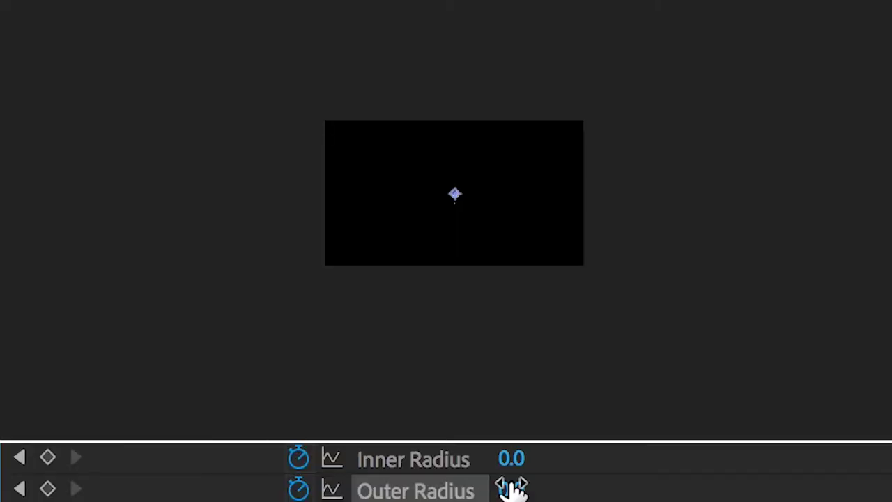
# At 6 s, set the triangle's Inner Radius to 1500 and Outer Radius to 750
pyautogui.moveTo(510, 460); pyautogui.dragTo(889, 448)
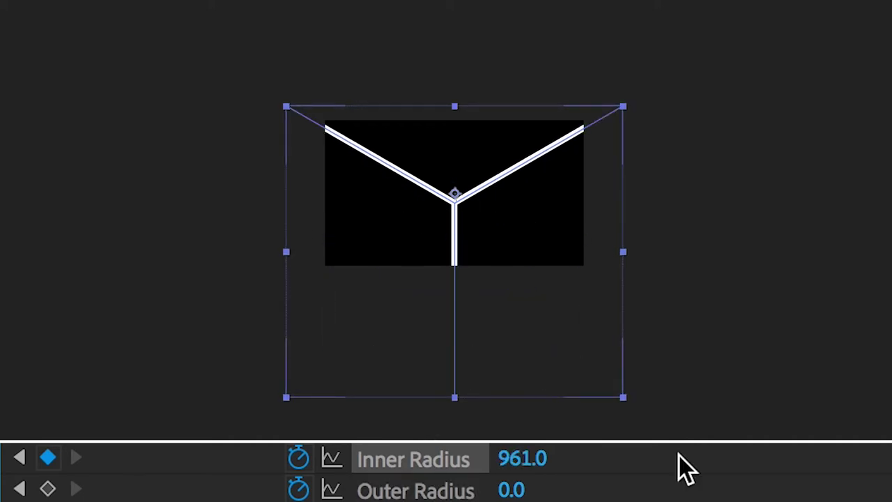
pyautogui.moveTo(511, 490); pyautogui.dragTo(891, 441)
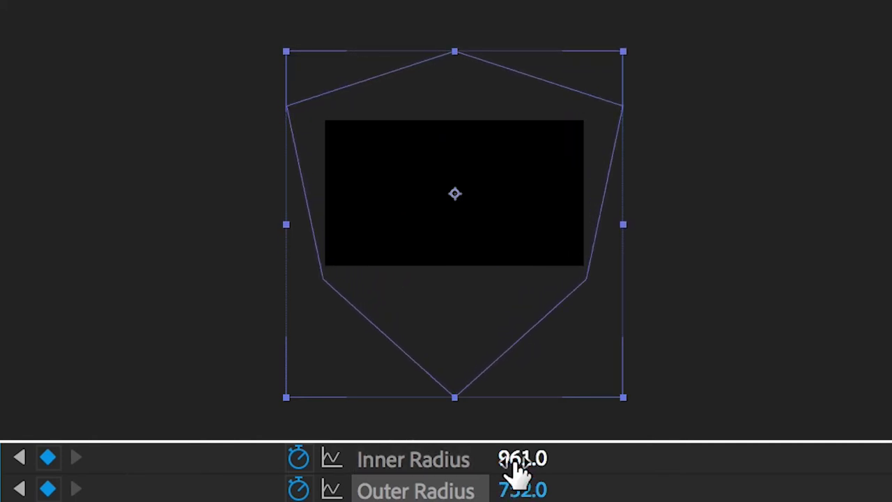
pyautogui.moveTo(519, 460); pyautogui.dragTo(891, 453)
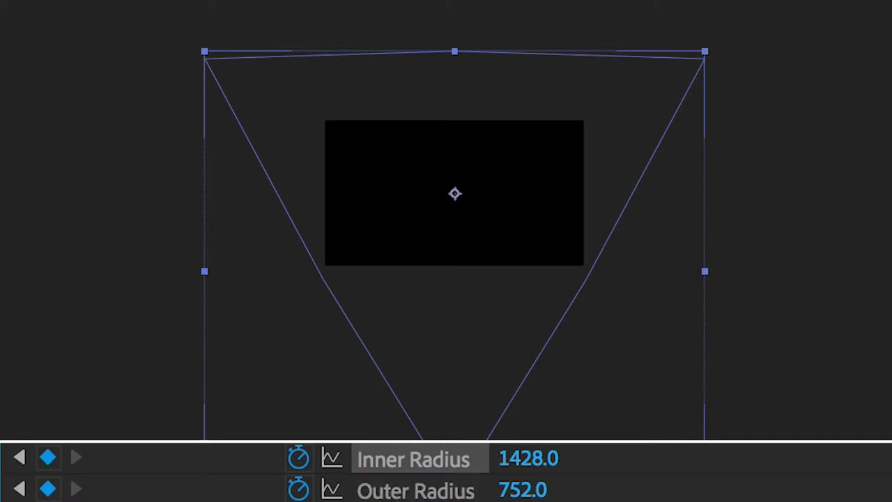
pyautogui.click(527, 453)
pyautogui.write('15')
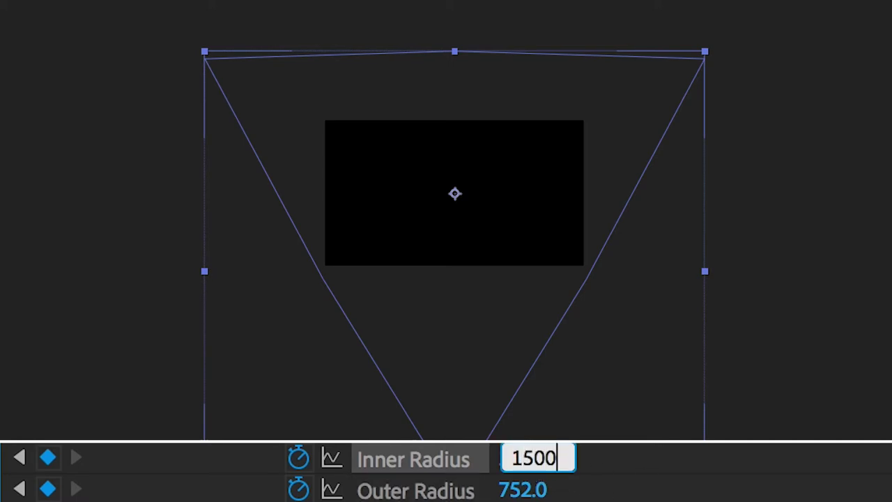
pyautogui.write('00')
pyautogui.press('Return')
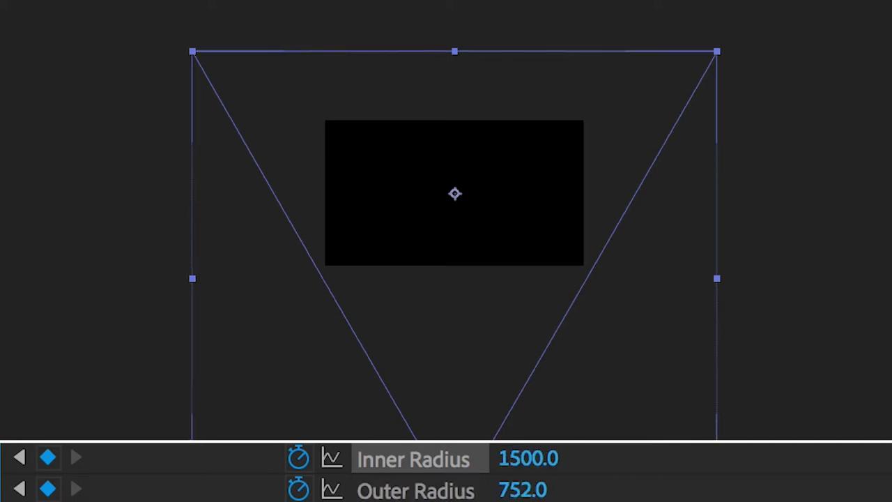
pyautogui.click(522, 490)
pyautogui.write('750')
pyautogui.press('Return')
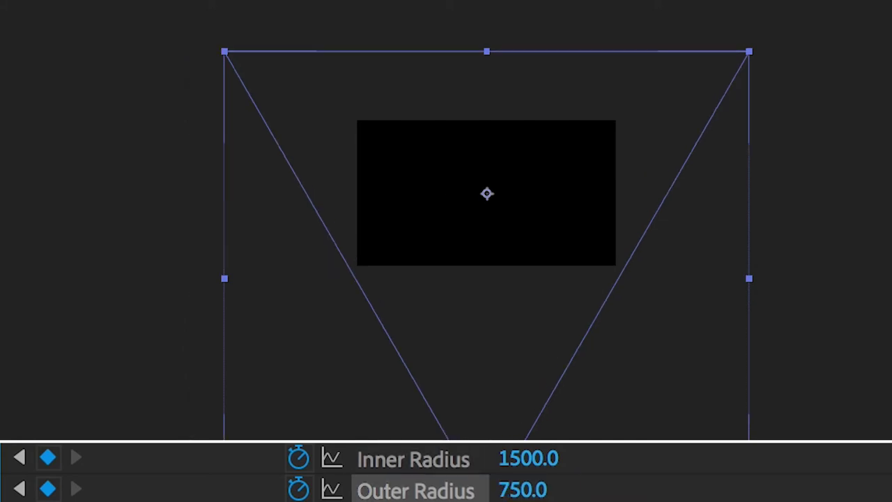
# Set the viewer to 100% and pan with the Hand tool to see more of the triangle
pyautogui.click(179, 343)
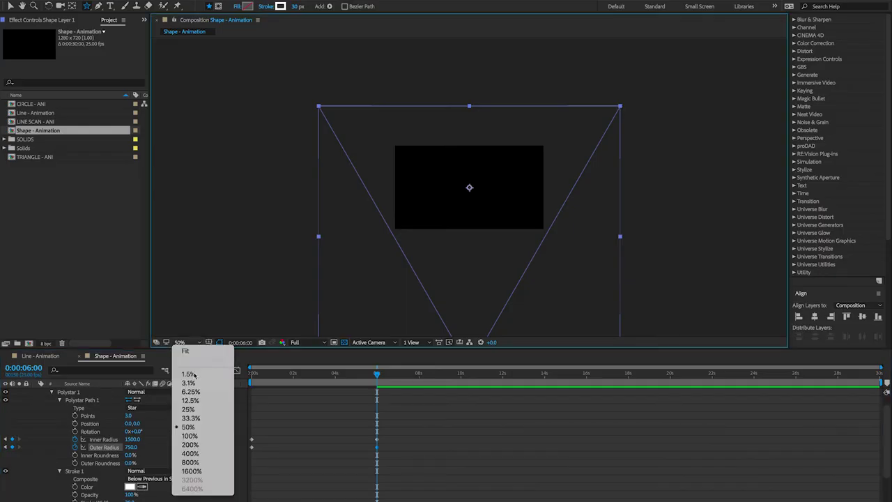
pyautogui.click(196, 434)
pyautogui.click(23, 6)
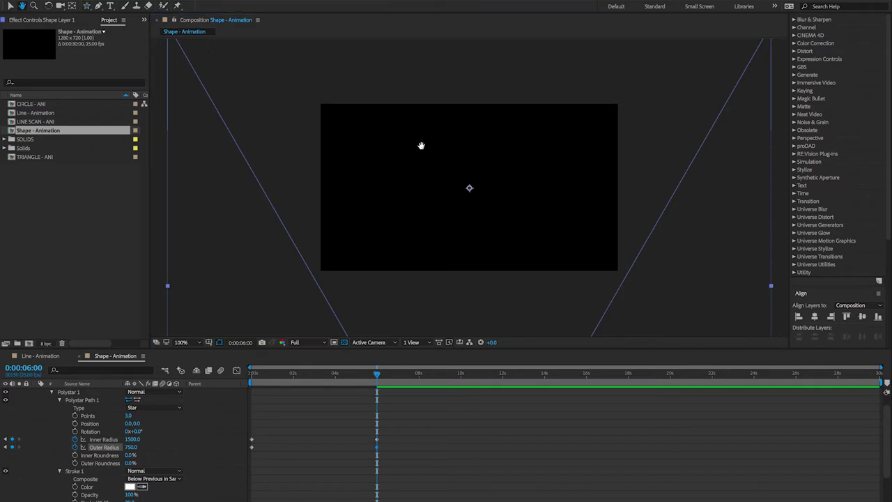
pyautogui.moveTo(422, 143); pyautogui.dragTo(445, 83)
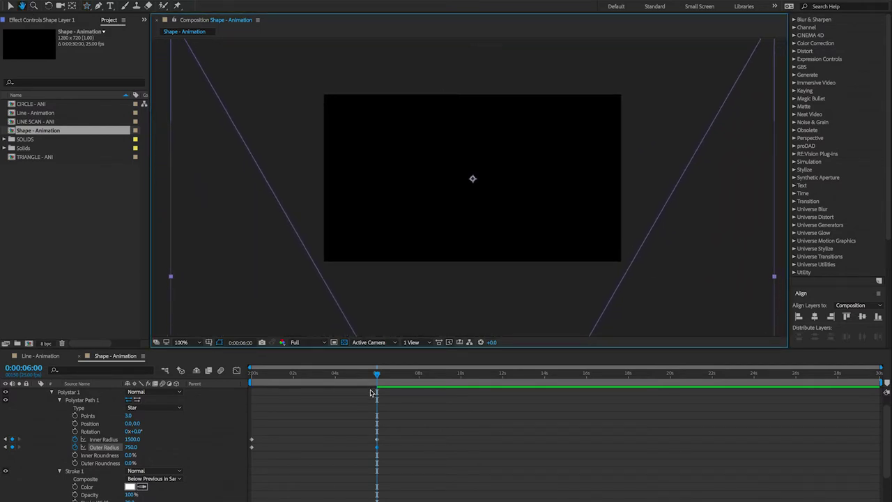
# Fit the comp in the viewer and apply the Echo effect to Shape Layer 1
pyautogui.click(187, 344)
pyautogui.click(198, 351)
pyautogui.click(375, 374)
pyautogui.moveTo(361, 376); pyautogui.dragTo(261, 383)
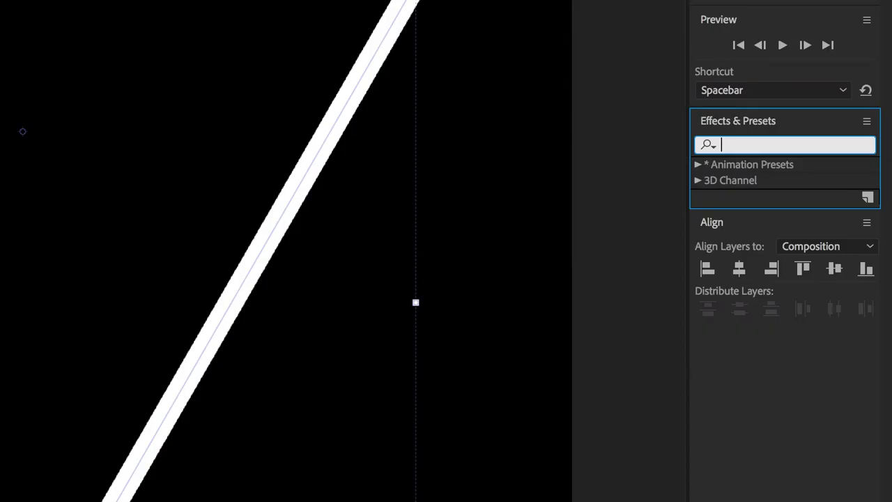
pyautogui.write('echo')
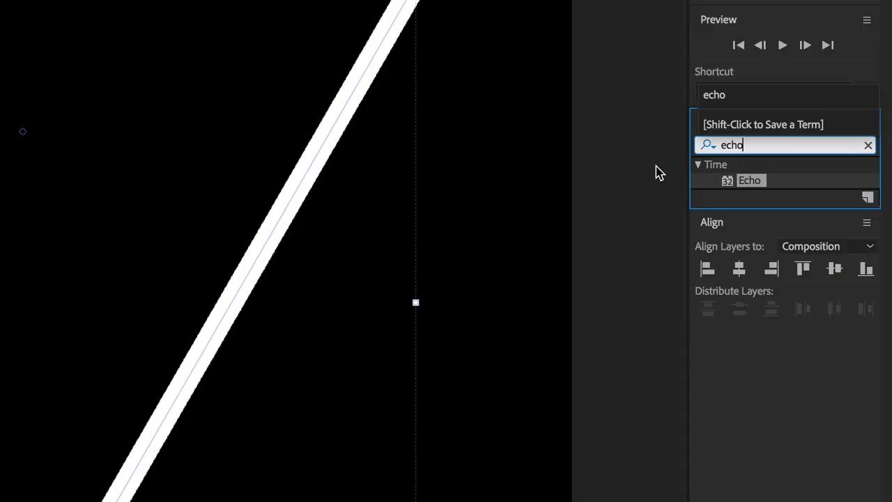
pyautogui.moveTo(753, 188); pyautogui.dragTo(81, 391)
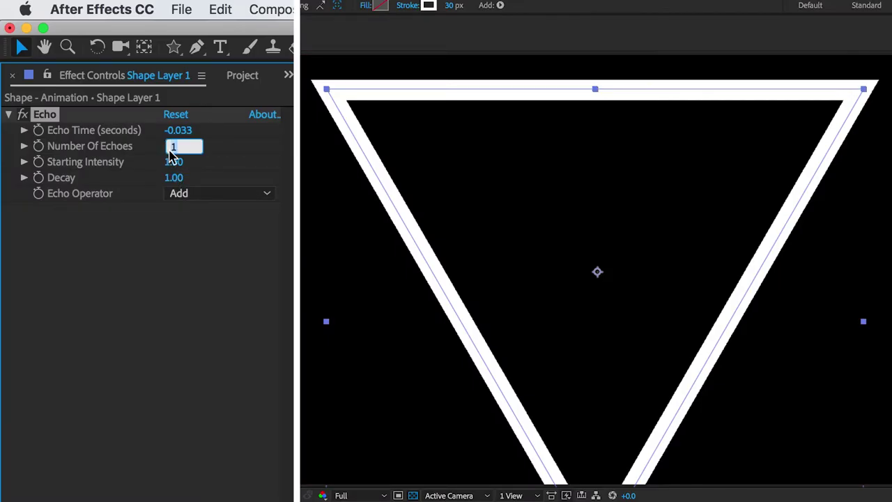
# Set Number Of Echoes to 100 and Echo Time to -1 second, then preview
pyautogui.write('100')
pyautogui.press('Return')
pyautogui.click(174, 131)
pyautogui.write('1')
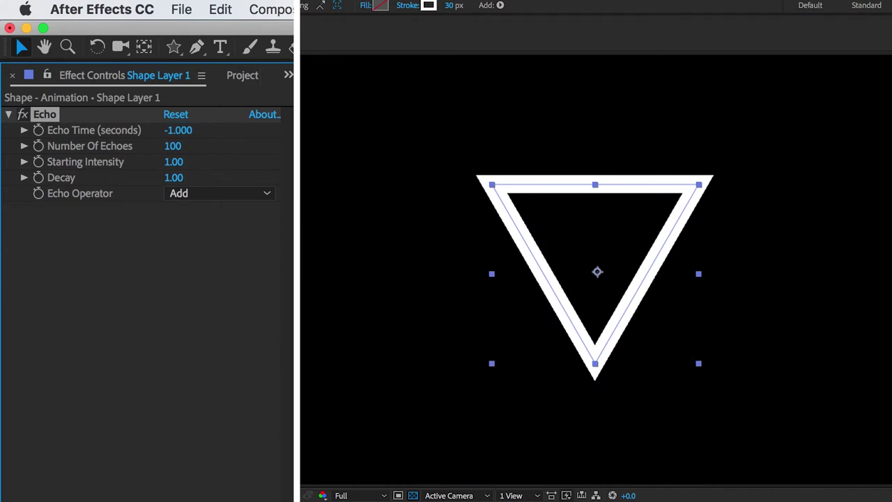
pyautogui.press('space')
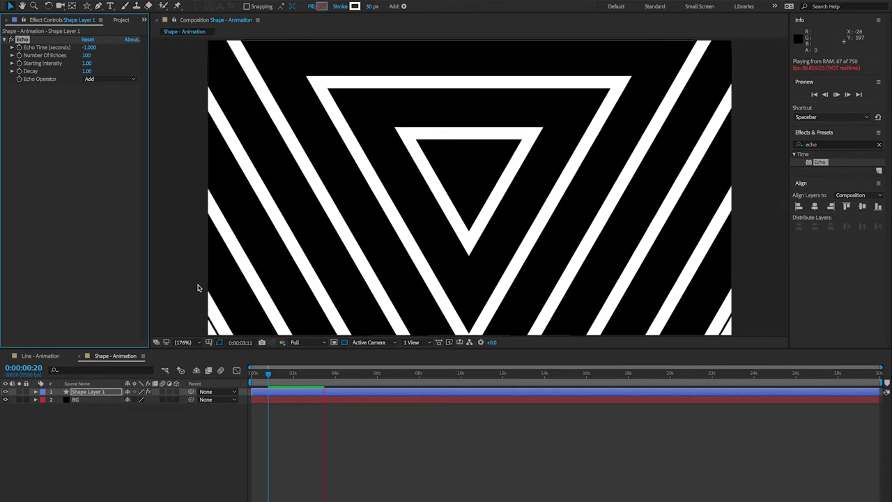
pyautogui.press('space')
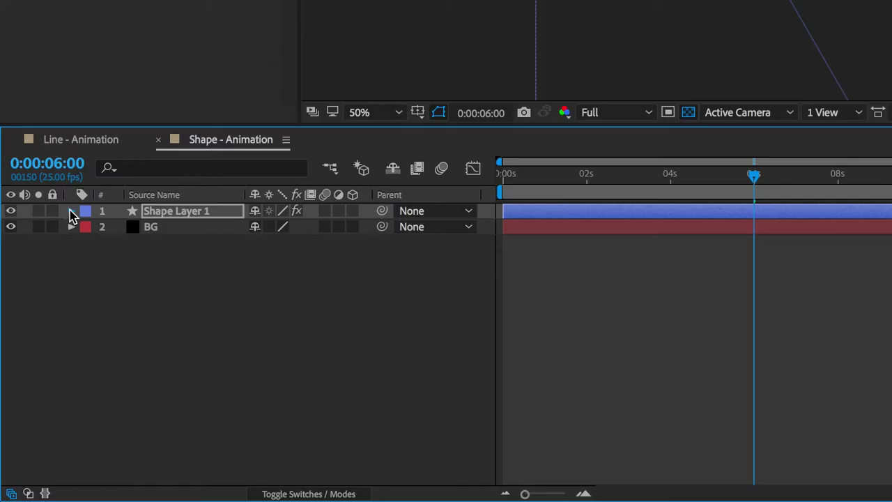
# Keyframe the Polystar 1 rotation from 0° at the start to 1x at the last frame, then preview
pyautogui.click(71, 212)
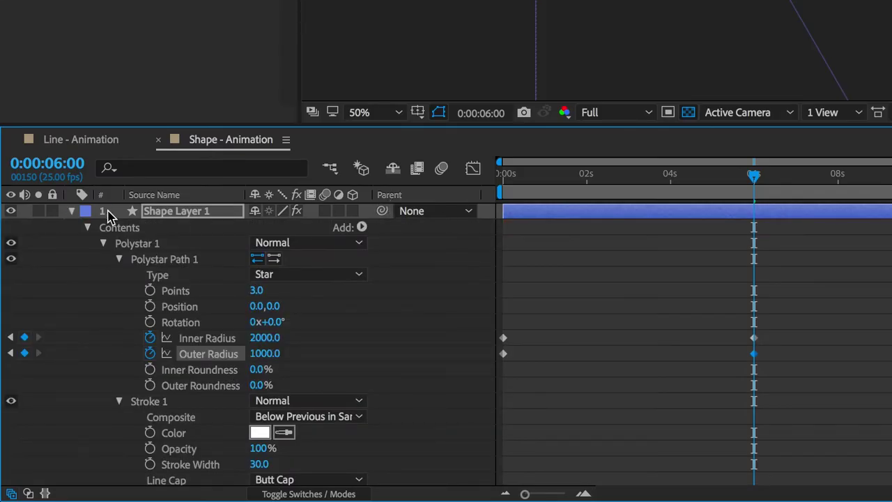
pyautogui.scroll(-5, 206, 382)
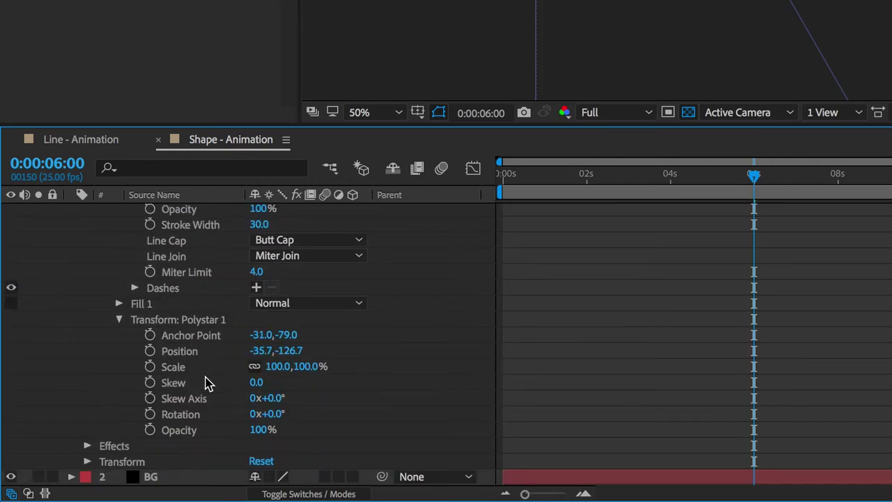
pyautogui.press('Home')
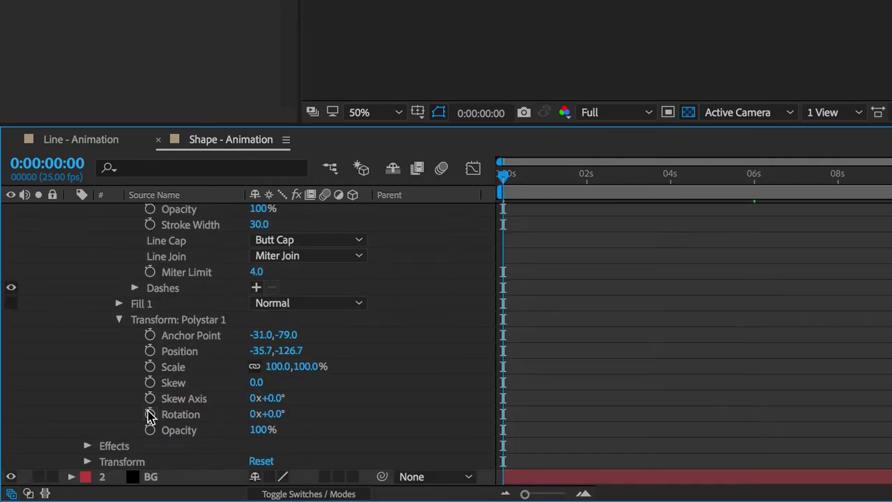
pyautogui.click(149, 414)
pyautogui.click(392, 113)
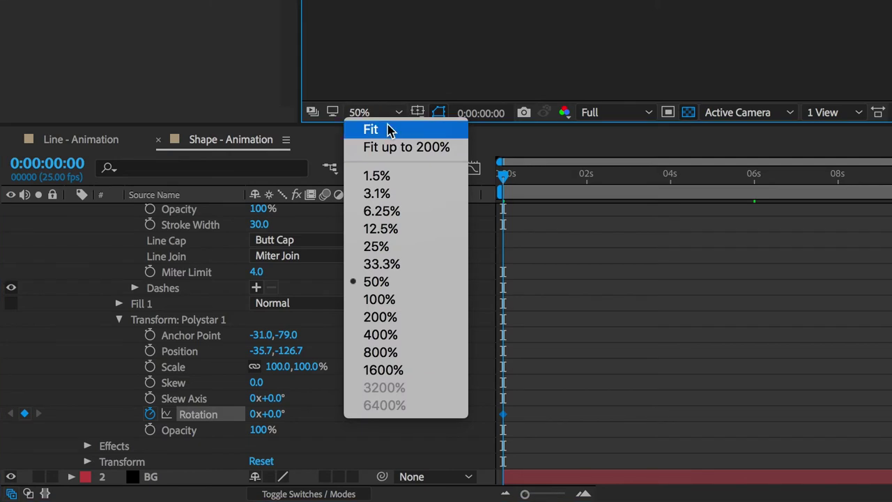
pyautogui.click(393, 129)
pyautogui.moveTo(568, 176); pyautogui.dragTo(891, 174)
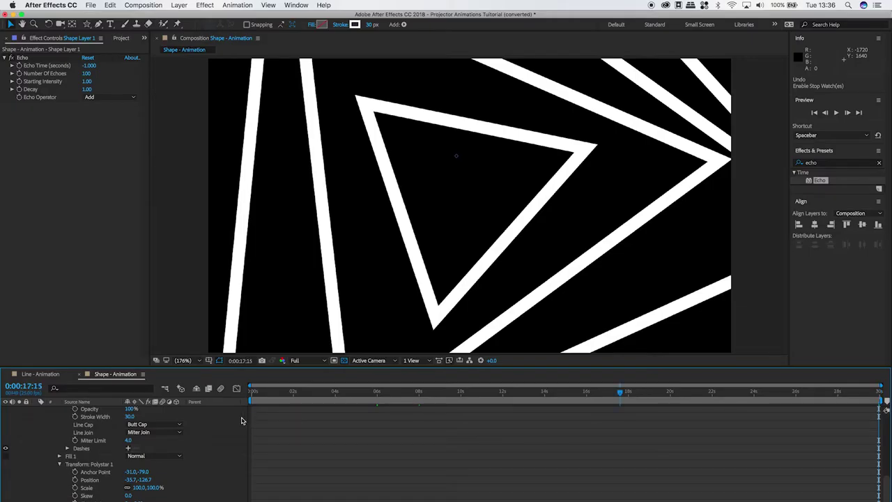
pyautogui.press('space')
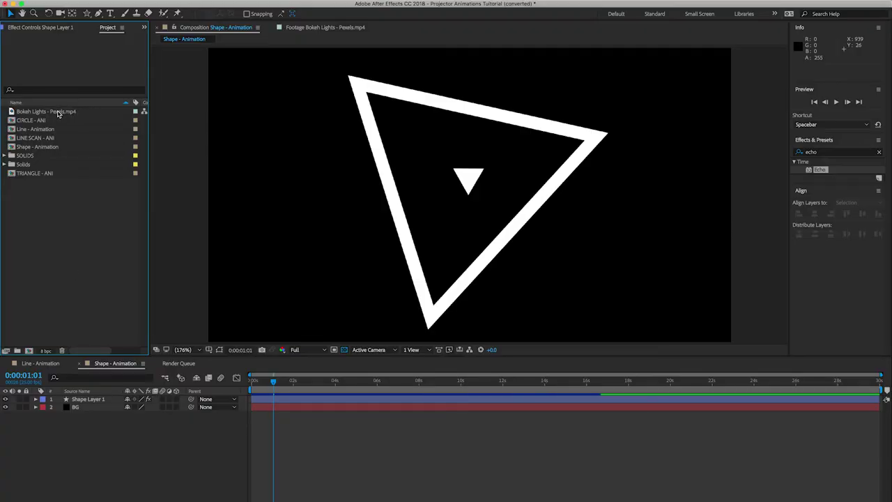
# Inspect Bokeh Lights - Pexels.mp4 and place it between Shape Layer 1 and BG in the comp
pyautogui.click(58, 115)
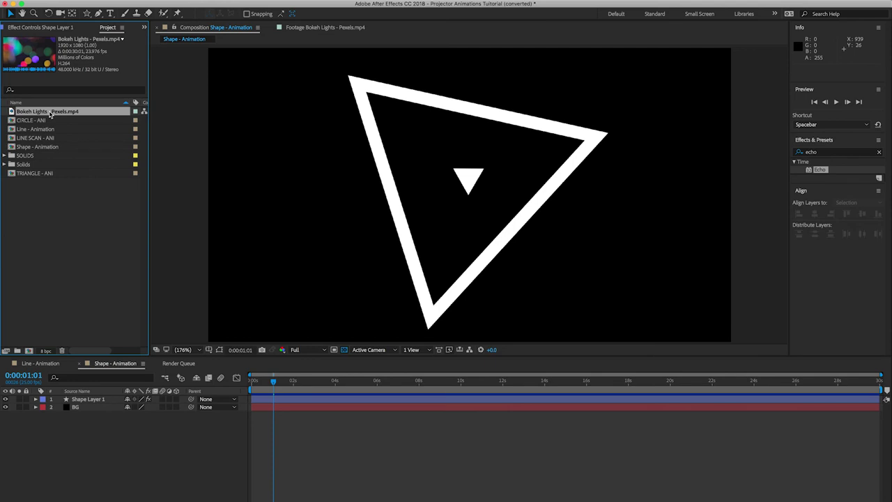
pyautogui.doubleClick(50, 114)
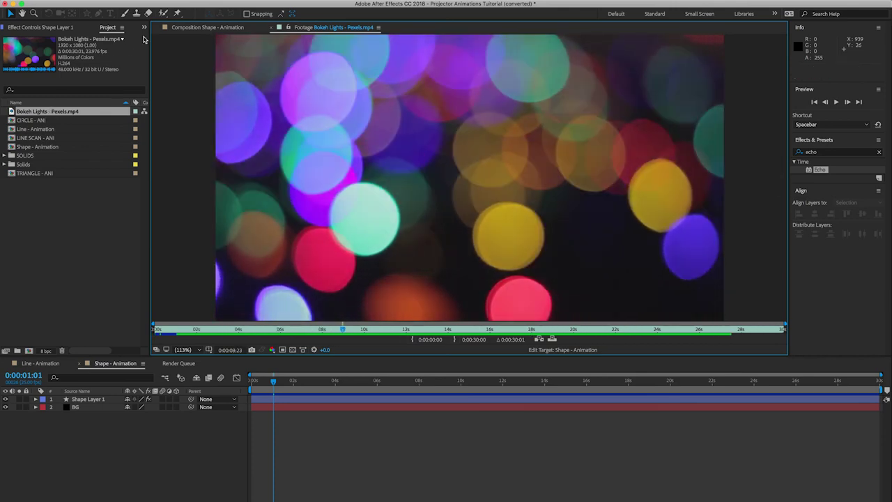
pyautogui.click(182, 28)
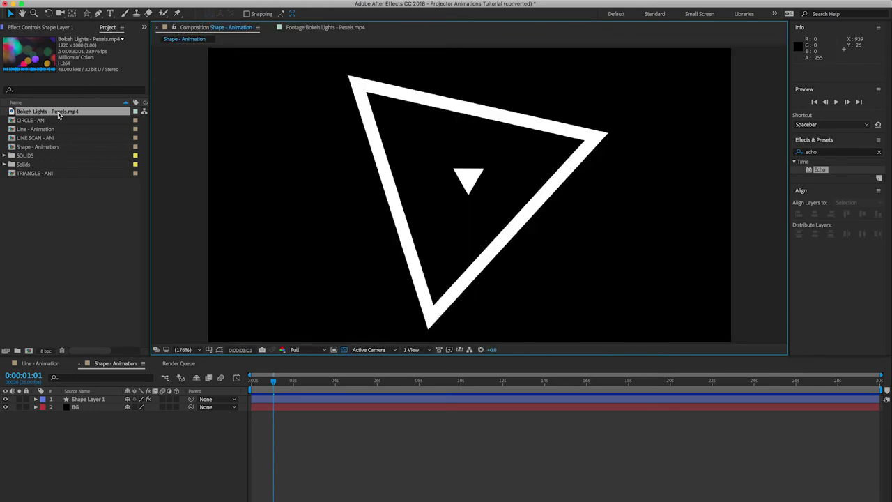
pyautogui.moveTo(58, 116); pyautogui.dragTo(85, 400)
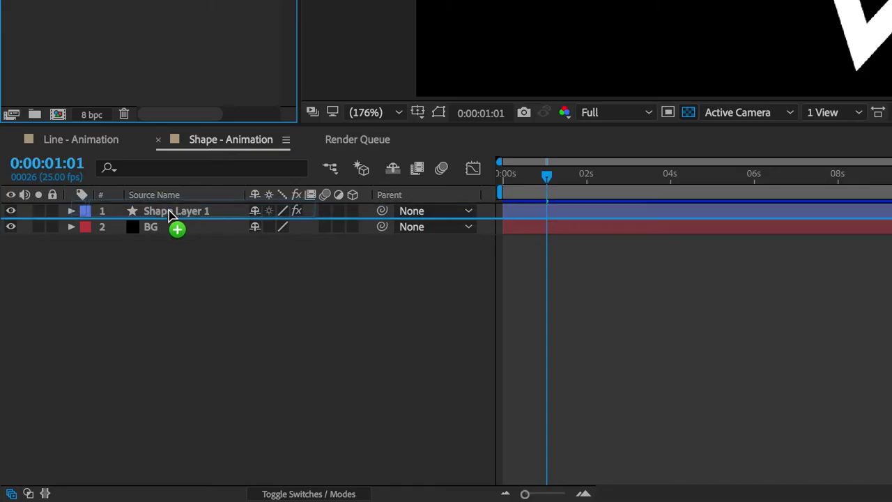
pyautogui.moveTo(168, 212); pyautogui.dragTo(175, 221)
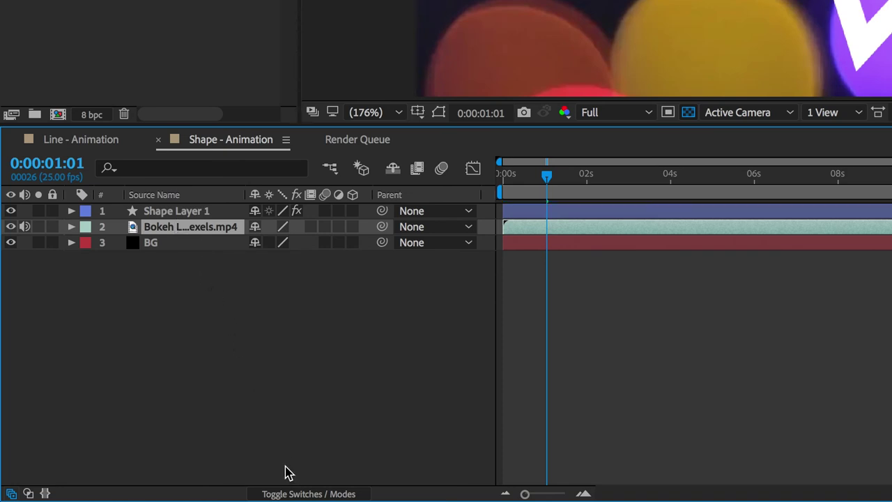
# Set the bokeh layer's TrkMat to Alpha Matte "Shape Layer 1" and preview from the start
pyautogui.click(287, 494)
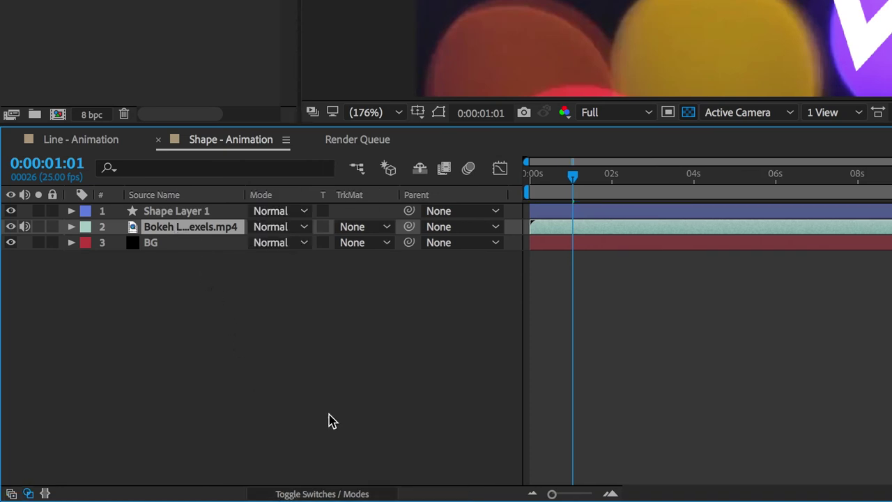
pyautogui.click(387, 227)
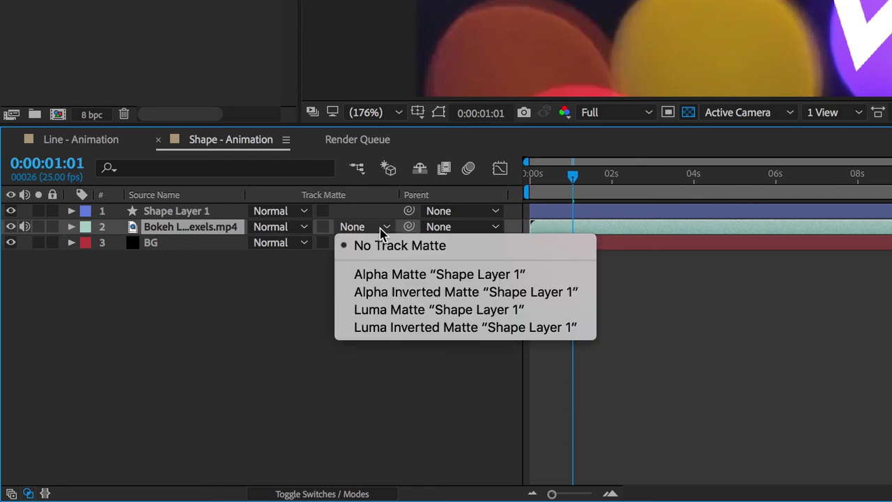
pyautogui.click(409, 274)
pyautogui.moveTo(280, 387); pyautogui.dragTo(263, 385)
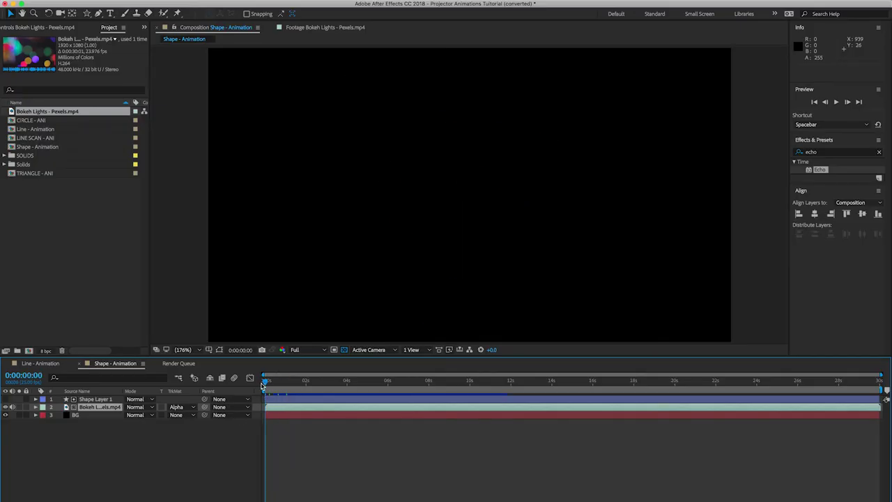
pyautogui.press('space')
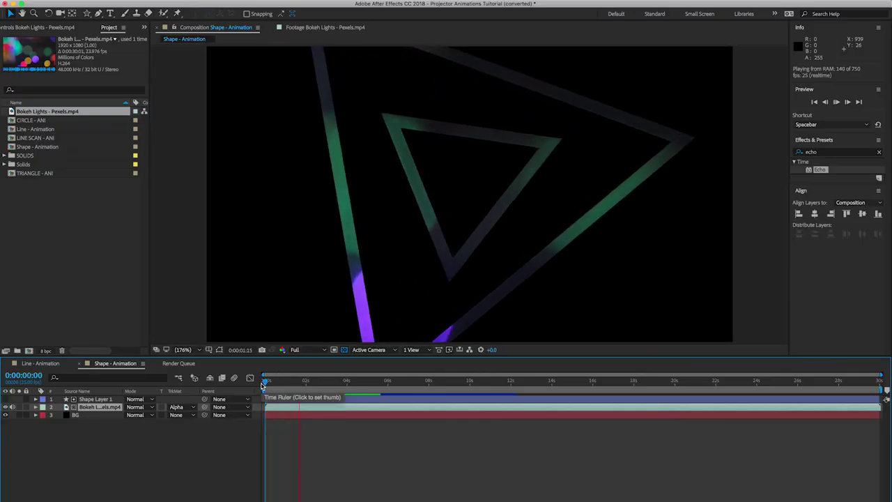